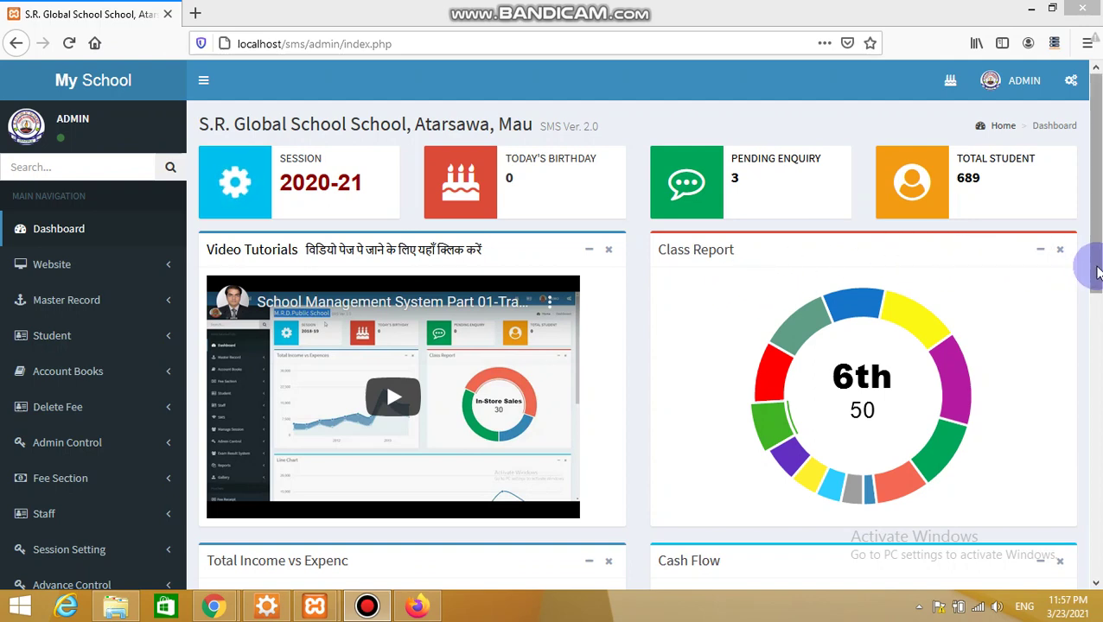
Open Operator Manager under User Management to list the five operator accounts
{"action": "left_click_drag", "start_coordinate": [1096, 272], "coordinate": [1071, 445]}
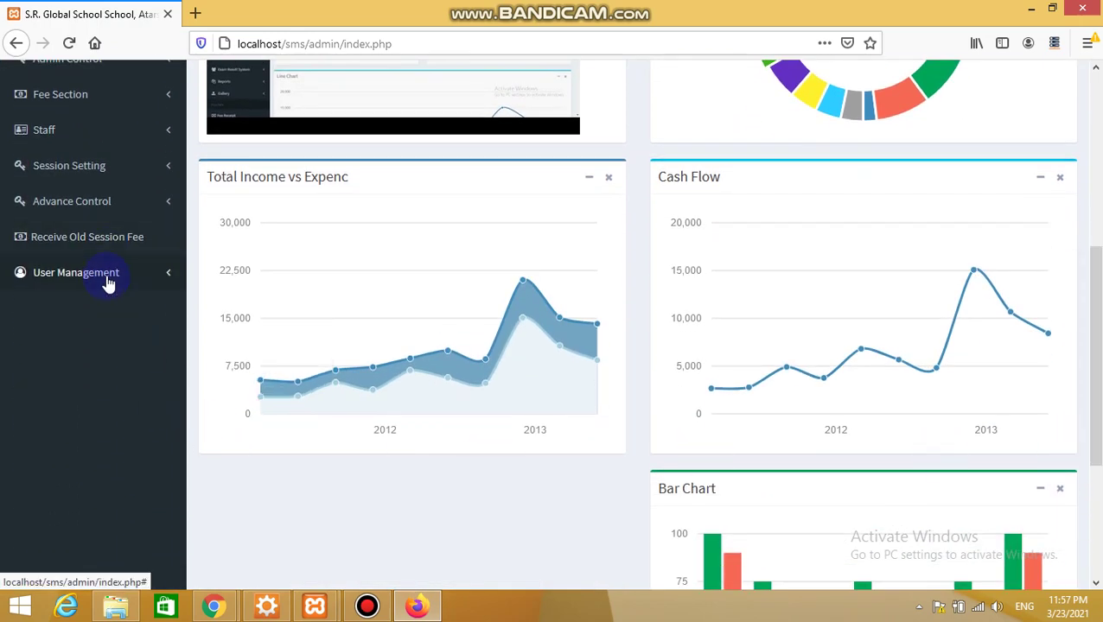
{"action": "left_click", "coordinate": [108, 284]}
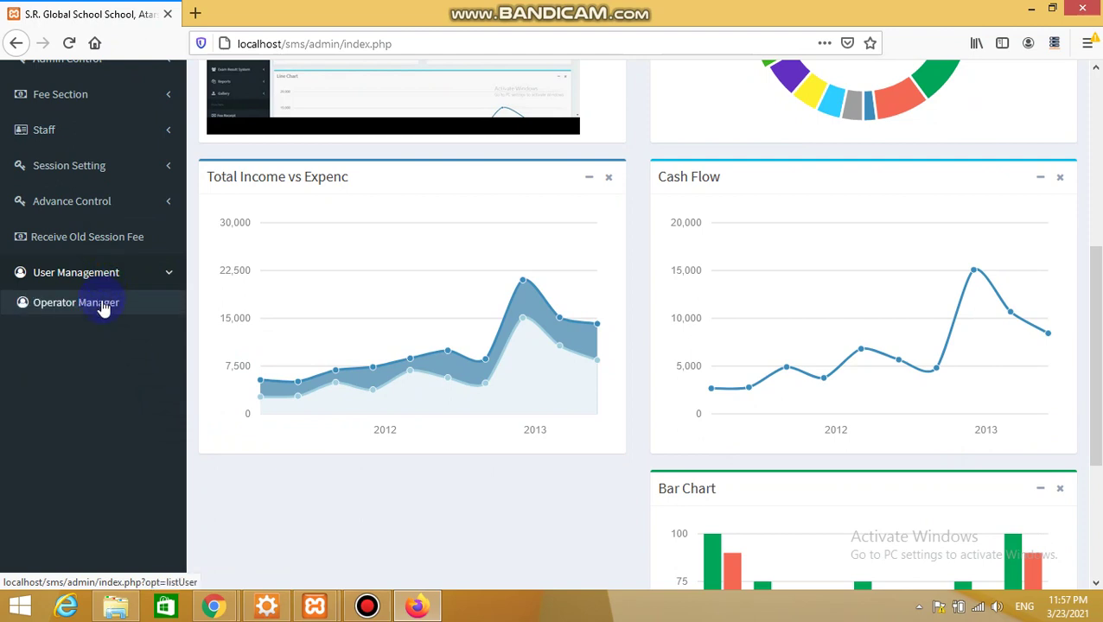
{"action": "left_click", "coordinate": [102, 304]}
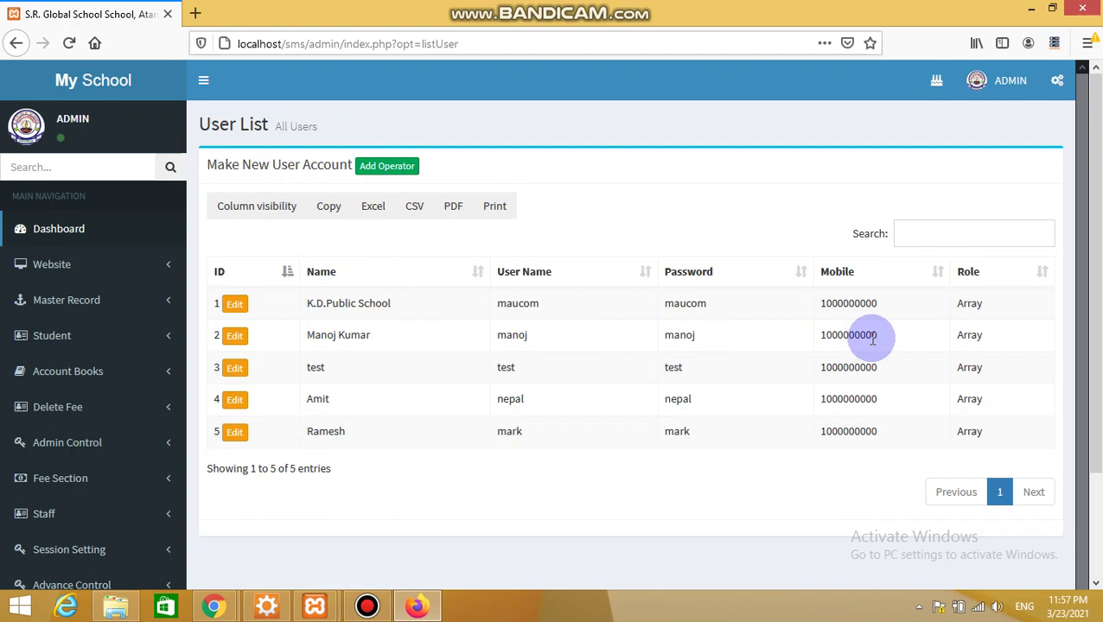
Start a new operator with their name, user name, password, mobile number and the Clerk role
{"action": "left_click", "coordinate": [394, 173]}
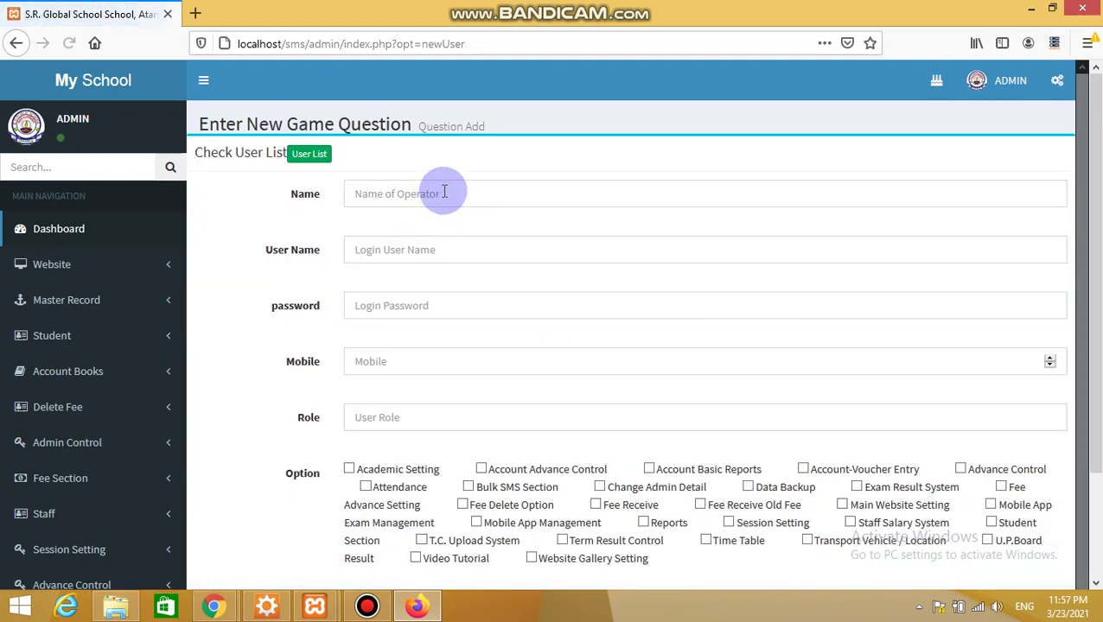
{"action": "left_click", "coordinate": [442, 190]}
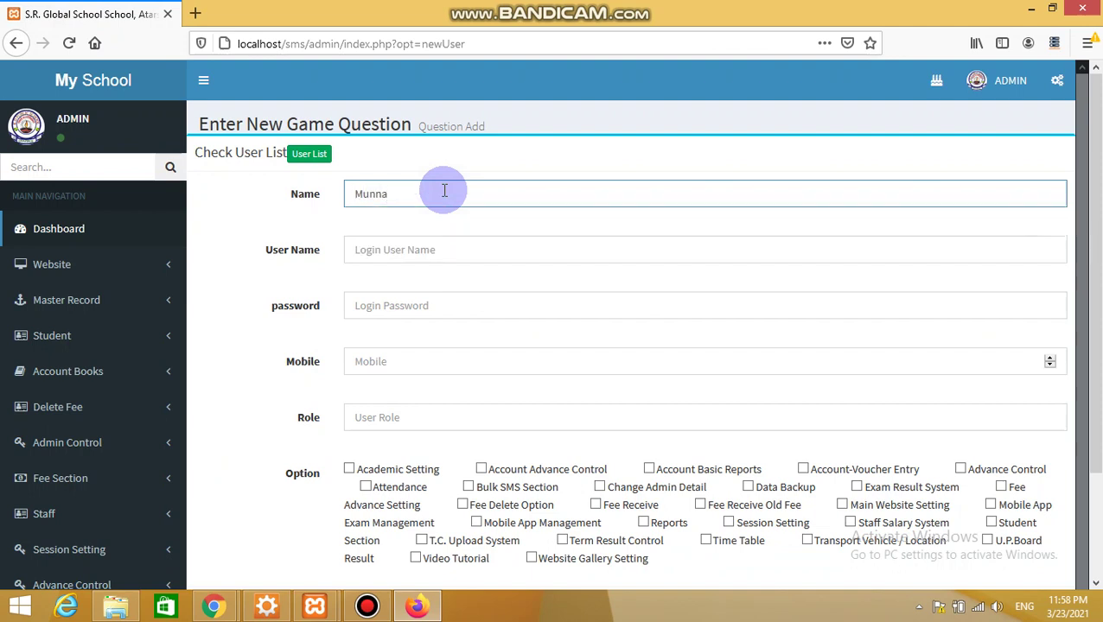
{"action": "key", "text": "Tab"}
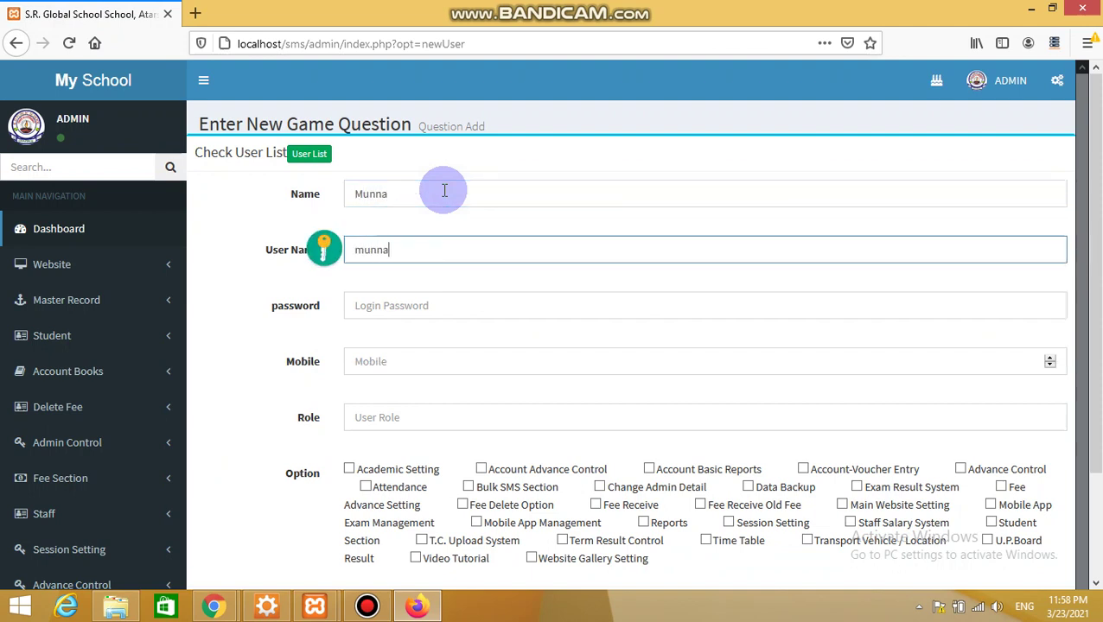
{"action": "key", "text": "Tab"}
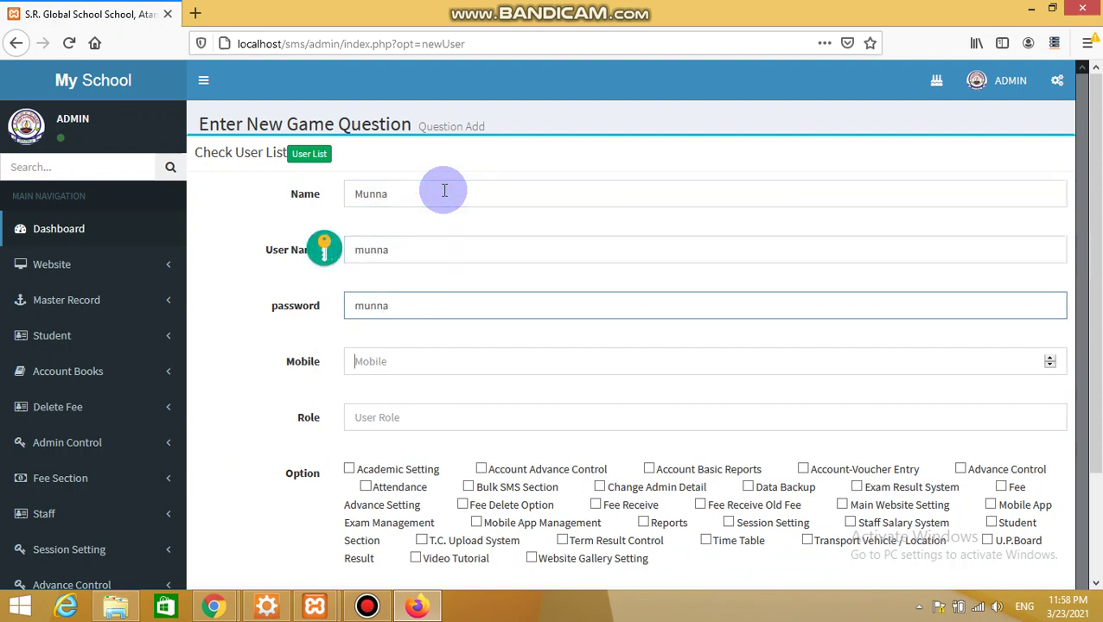
{"action": "key", "text": "Tab"}
{"action": "key", "text": "Tab"}
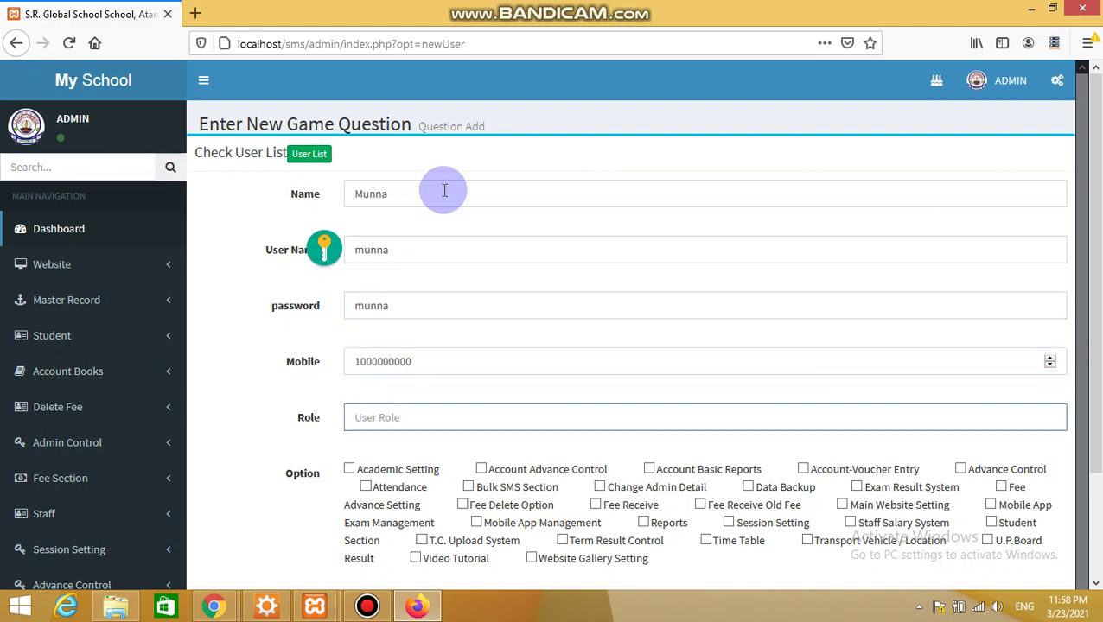
{"action": "key", "text": "Tab"}
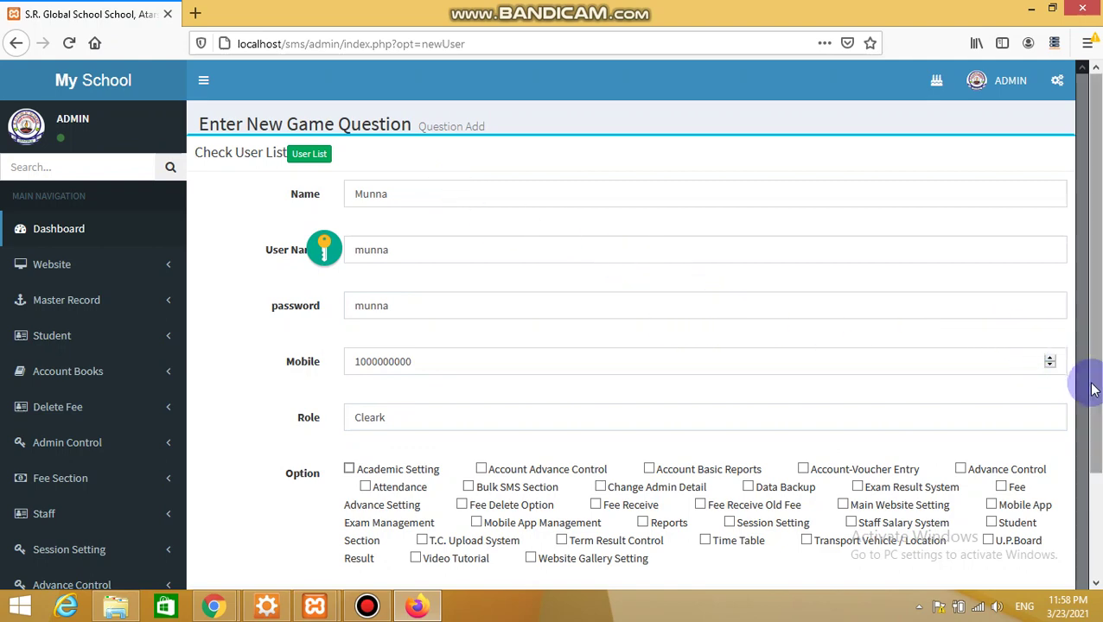
Grant the Fee Receive permission and save the new operator account
{"action": "left_click_drag", "start_coordinate": [1091, 390], "coordinate": [1085, 462]}
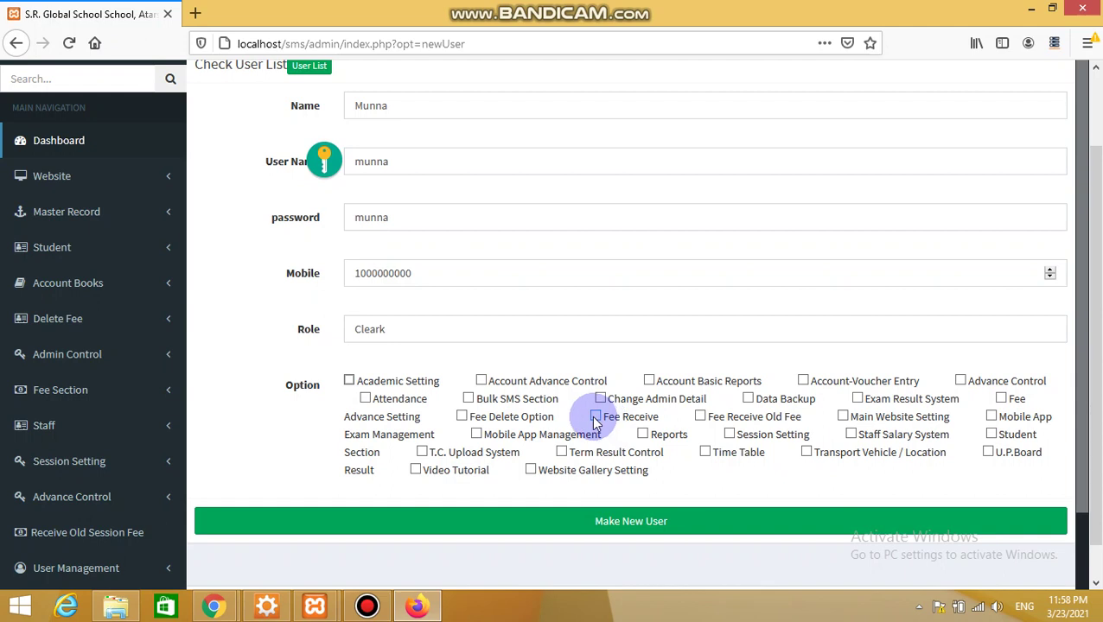
{"action": "left_click", "coordinate": [596, 416]}
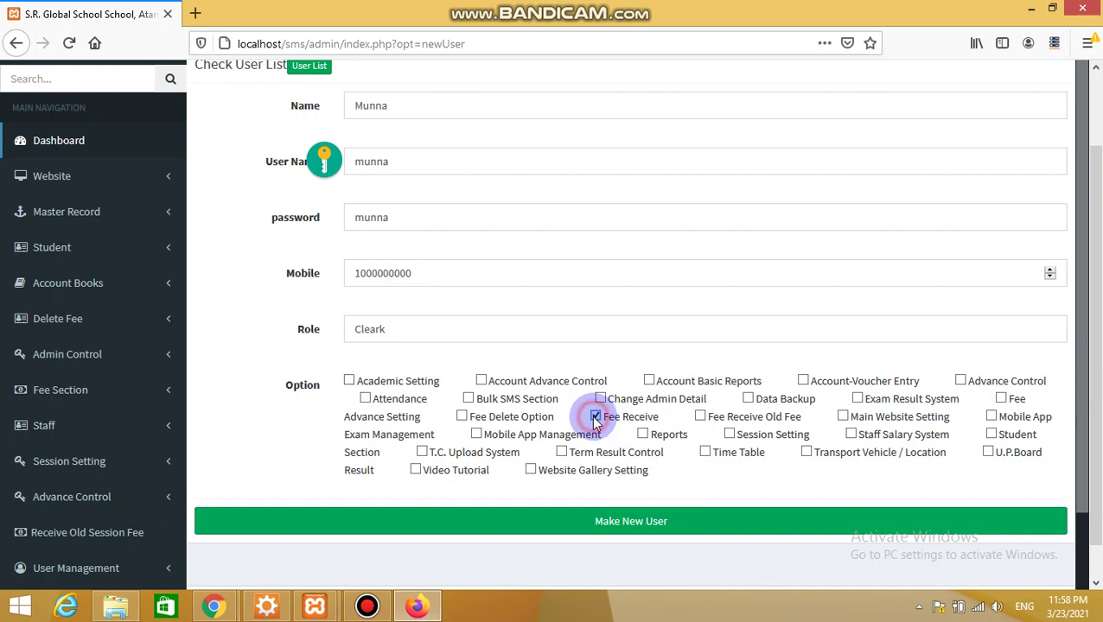
{"action": "left_click", "coordinate": [609, 530]}
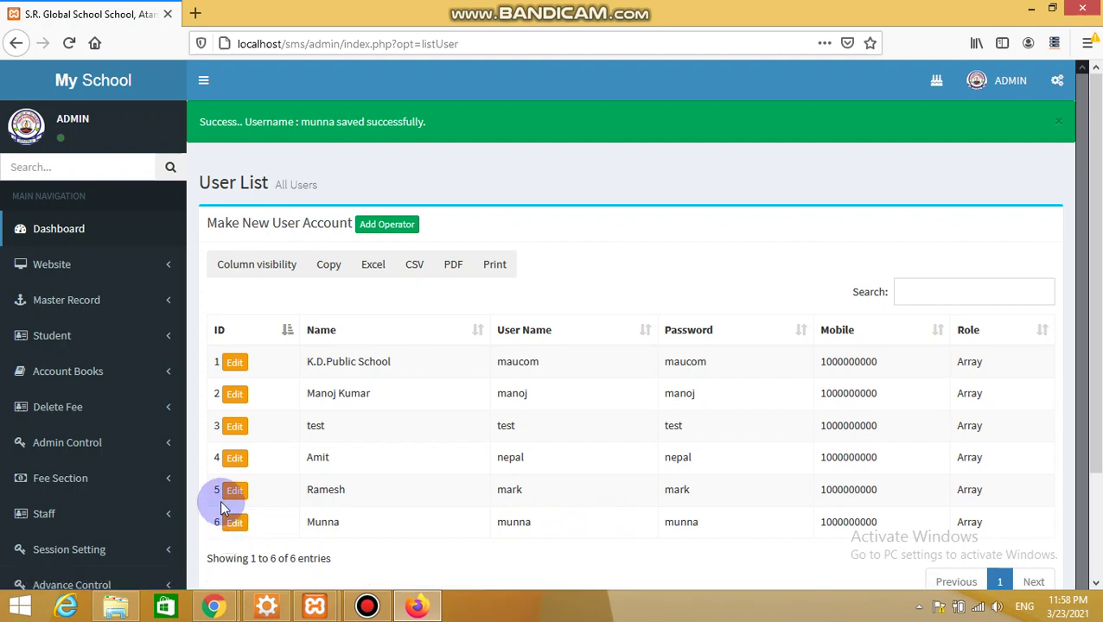
Give operator 6 the Video Tutorial, Attendance and Bulk SMS Section permissions and save
{"action": "left_click", "coordinate": [235, 525]}
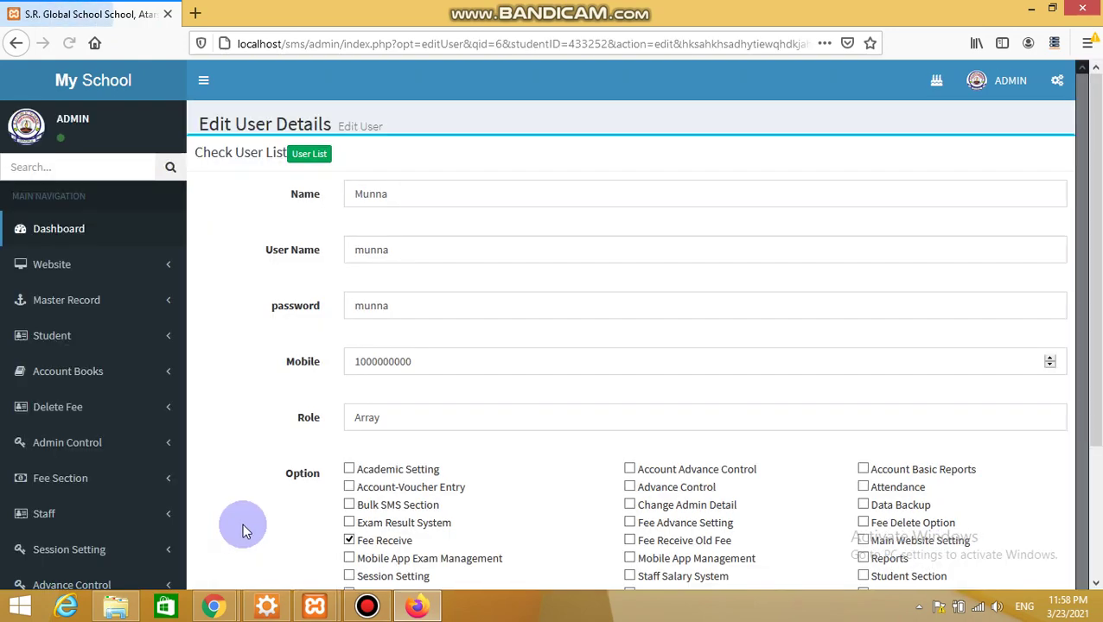
{"action": "left_click_drag", "start_coordinate": [1091, 388], "coordinate": [1060, 499]}
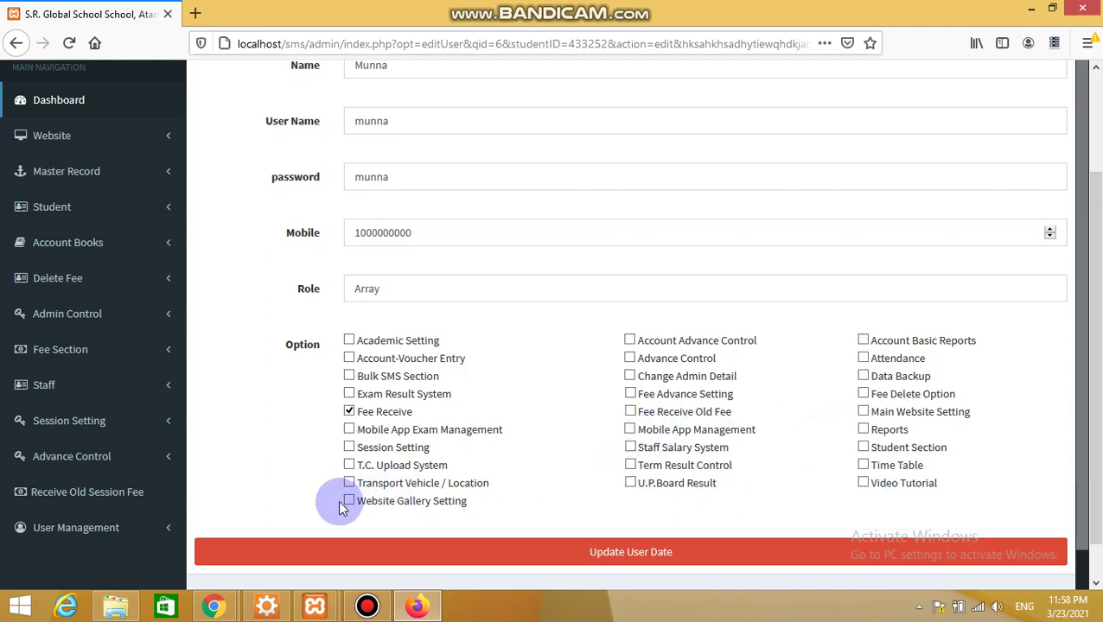
{"action": "left_click", "coordinate": [862, 483]}
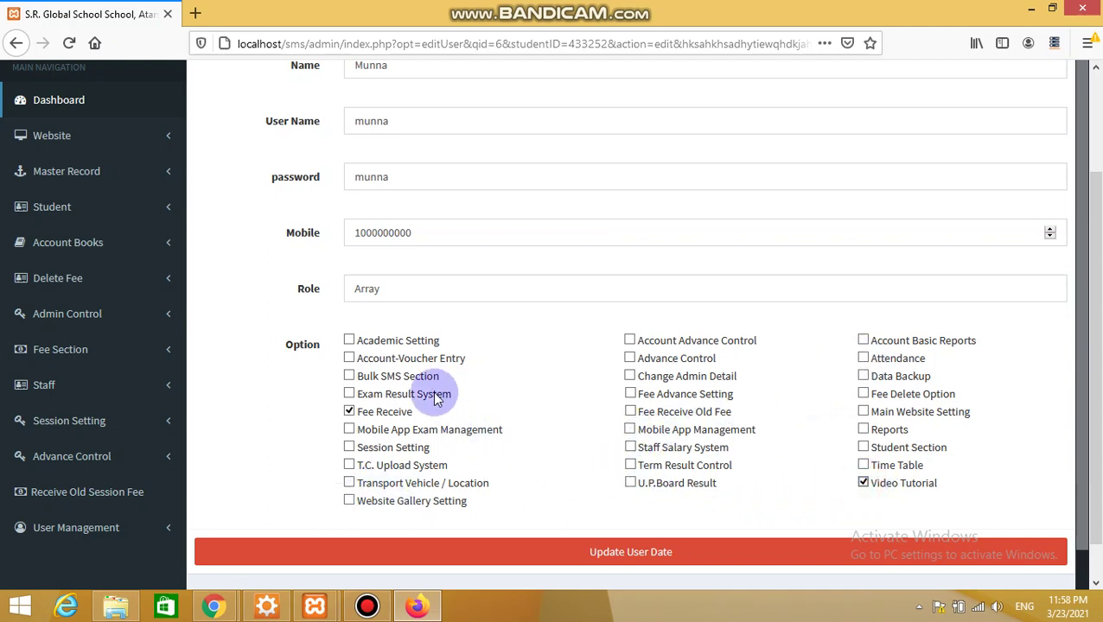
{"action": "left_click", "coordinate": [864, 359]}
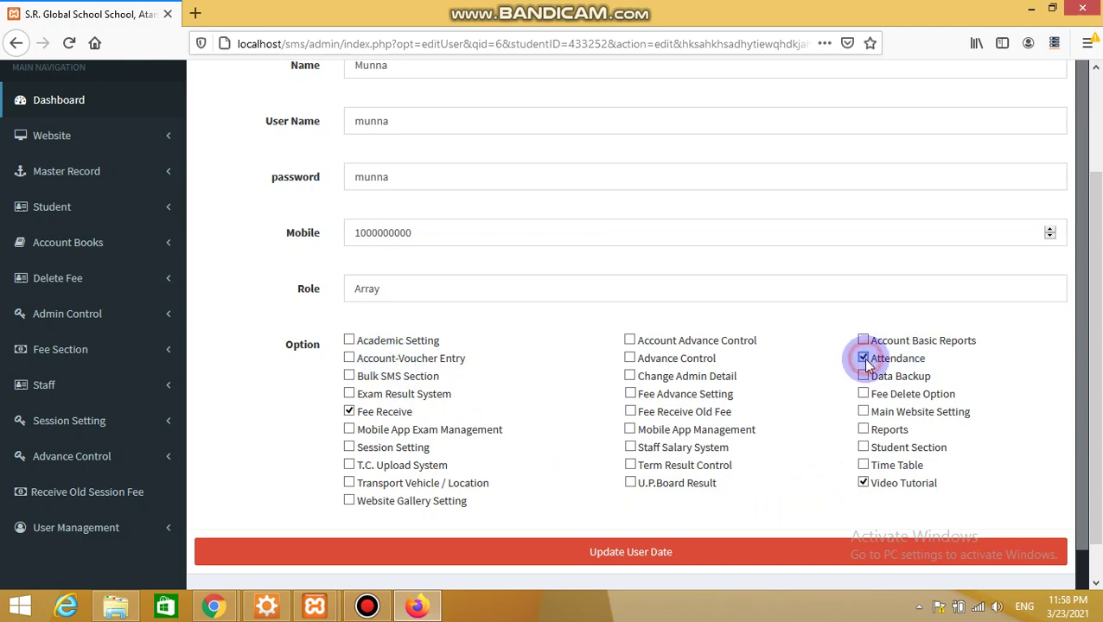
{"action": "left_click", "coordinate": [349, 376]}
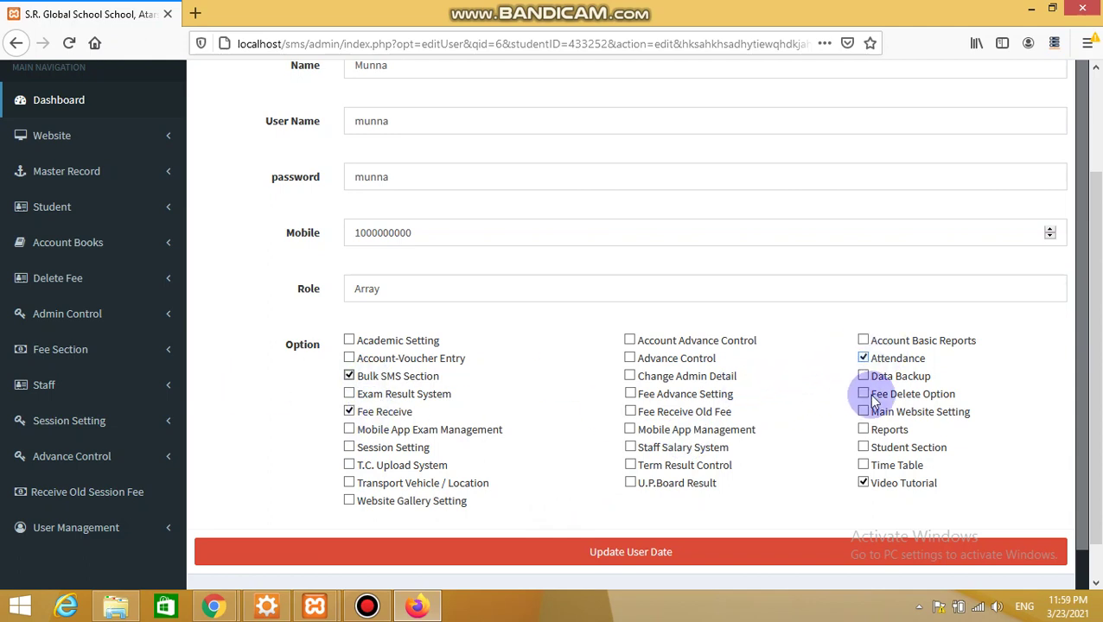
{"action": "left_click", "coordinate": [634, 562]}
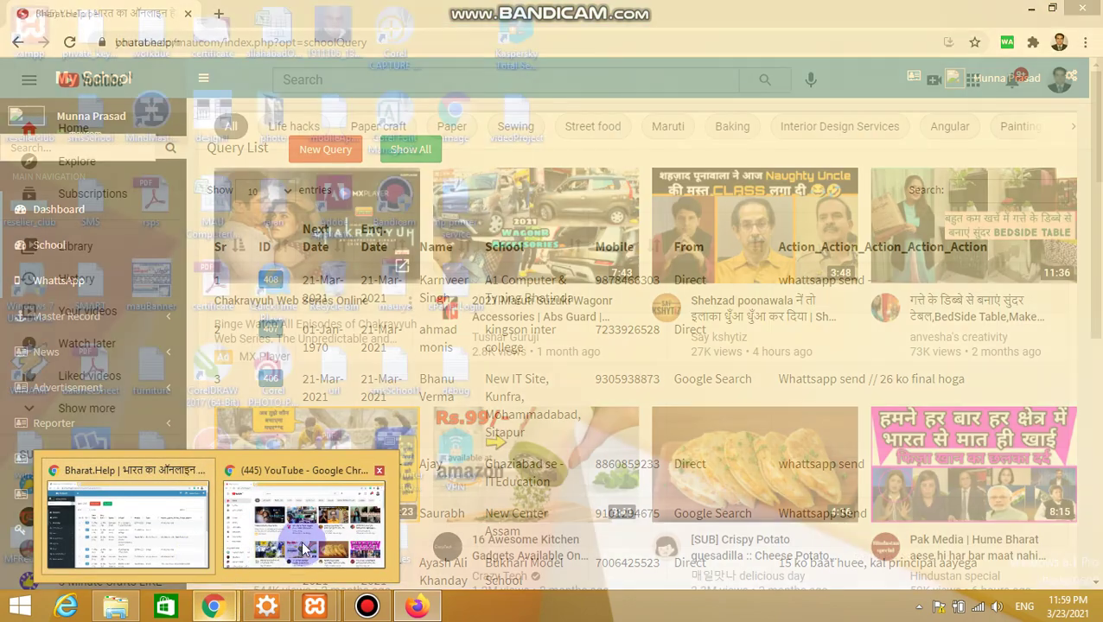
Load the school admin page in a new tab and sign out of the current account
{"action": "left_click", "coordinate": [302, 531]}
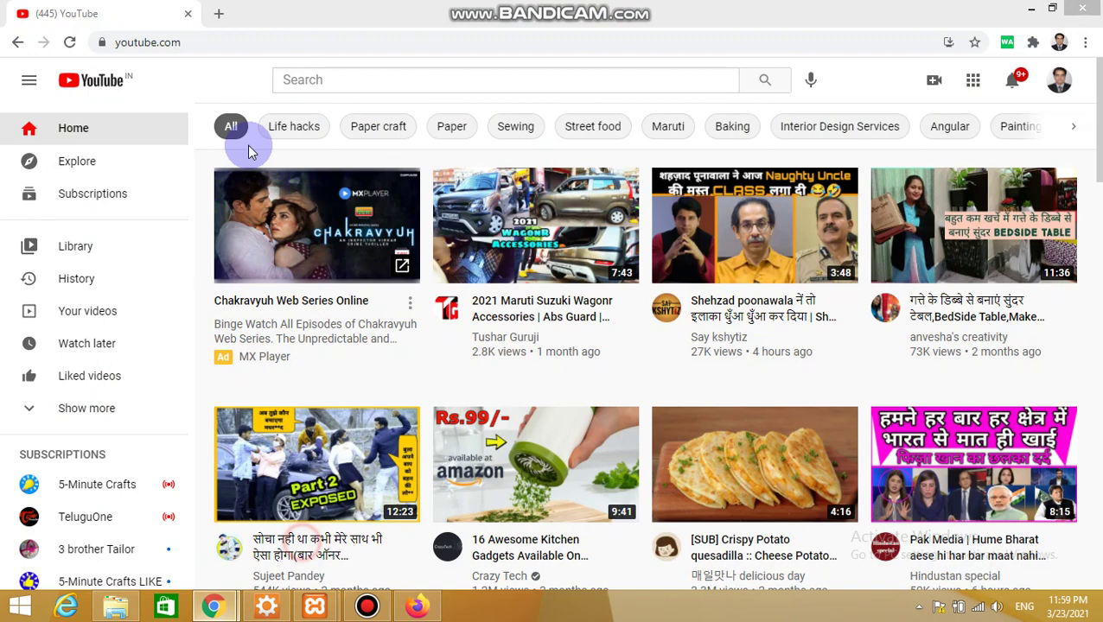
{"action": "left_click", "coordinate": [219, 13]}
{"action": "type", "text": "loca"}
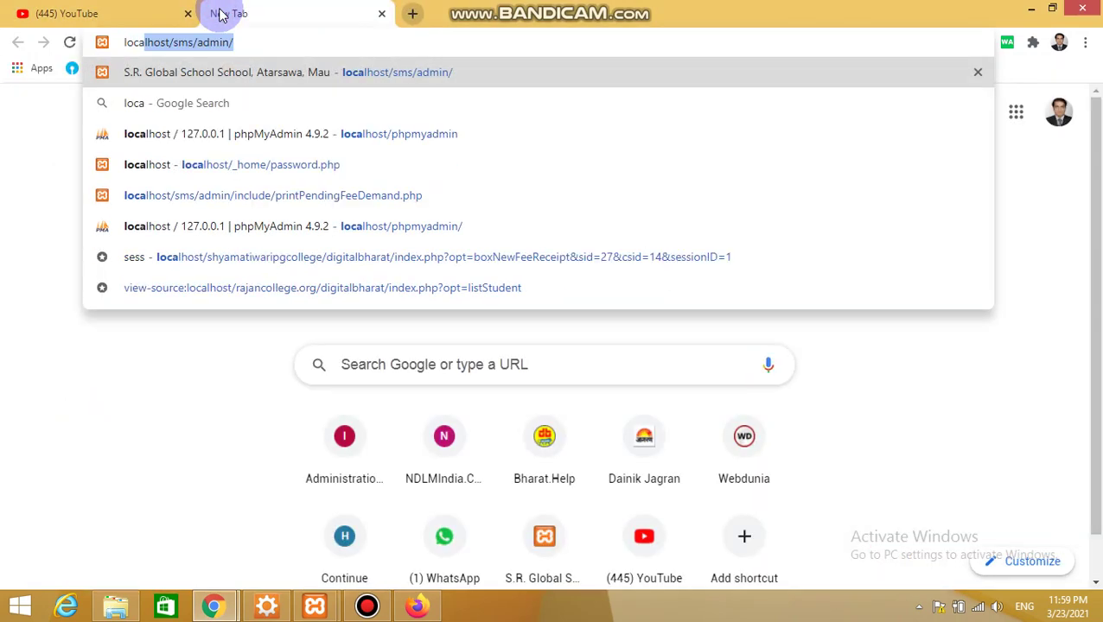
{"action": "key", "text": "Right"}
{"action": "key", "text": "Return"}
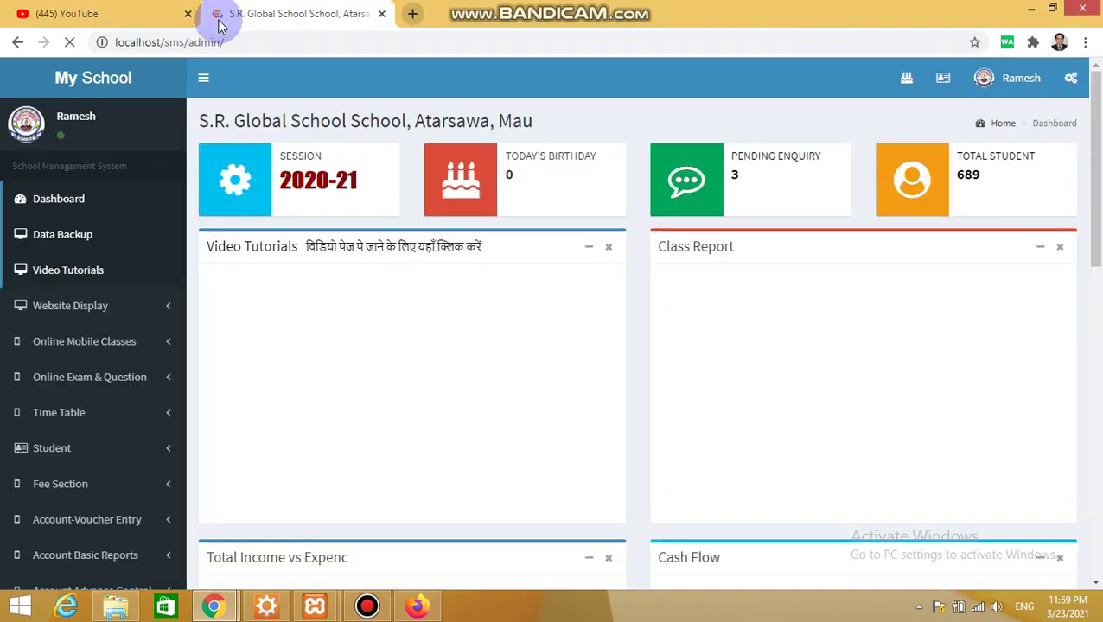
{"action": "left_click", "coordinate": [1013, 76]}
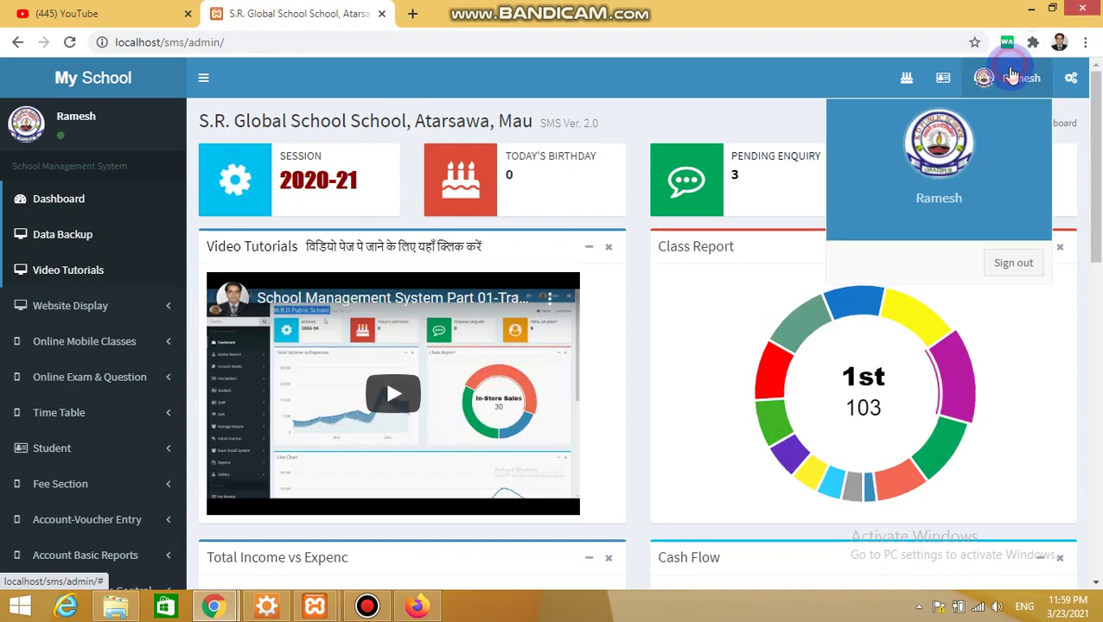
{"action": "left_click", "coordinate": [988, 264]}
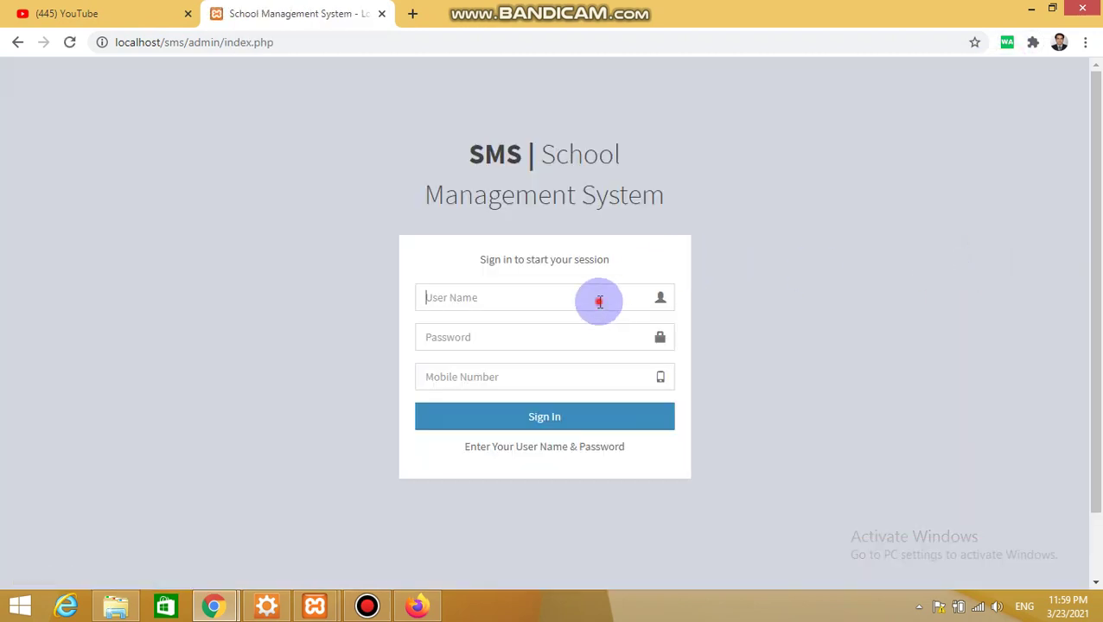
Sign in as the new operator with their user name, password and mobile, dismissing the password warning
{"action": "left_click", "coordinate": [598, 297]}
{"action": "key", "text": "alt+Tab"}
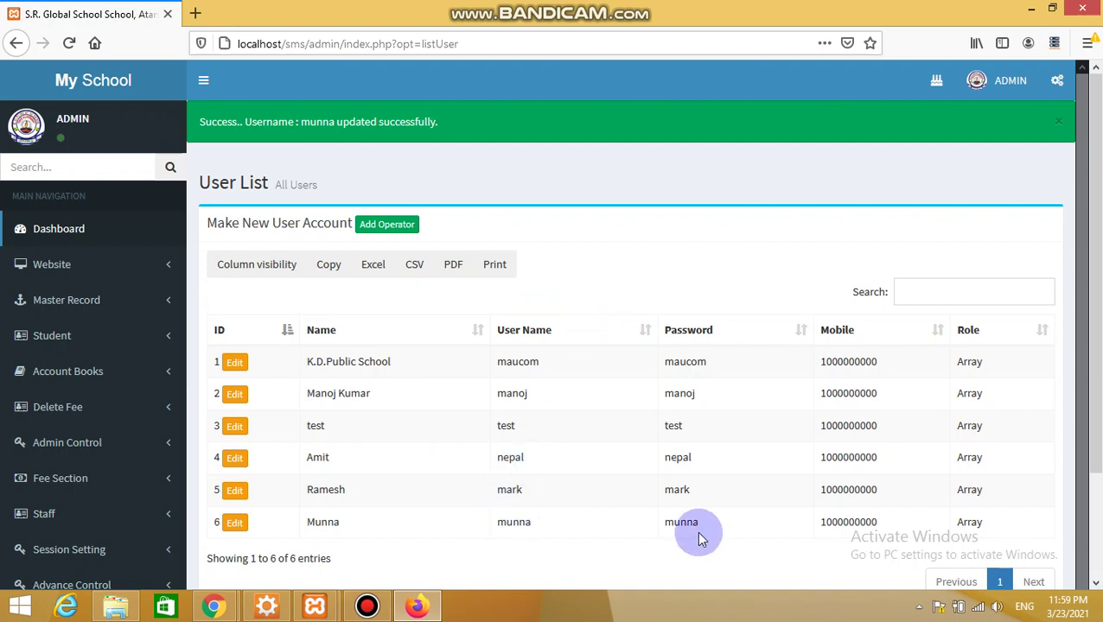
{"action": "key", "text": "alt+Tab"}
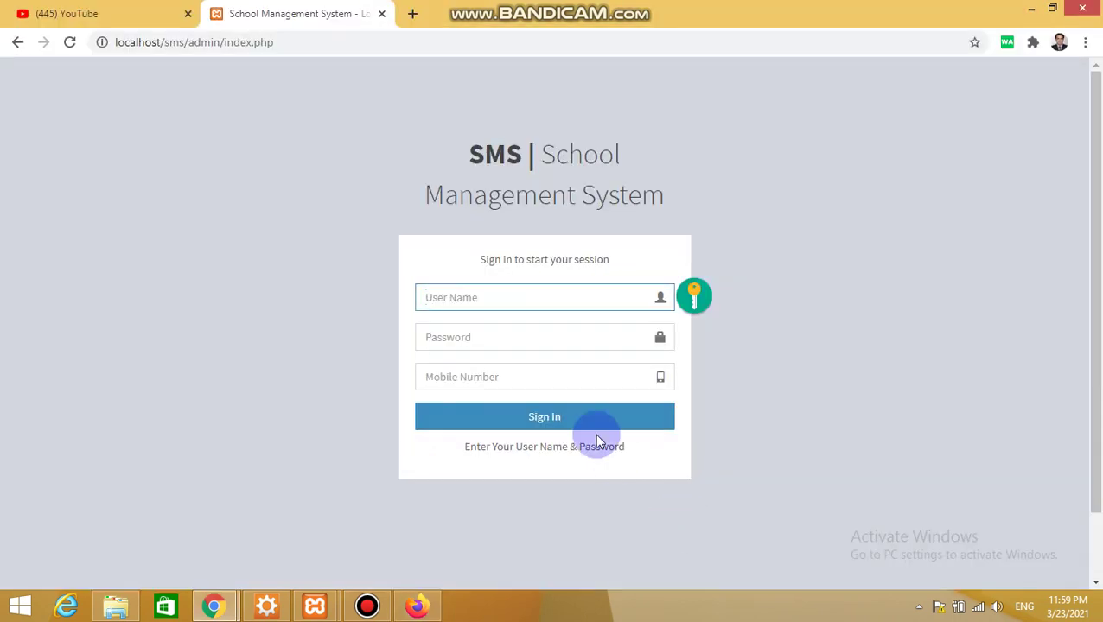
{"action": "type", "text": "munna"}
{"action": "key", "text": "Tab"}
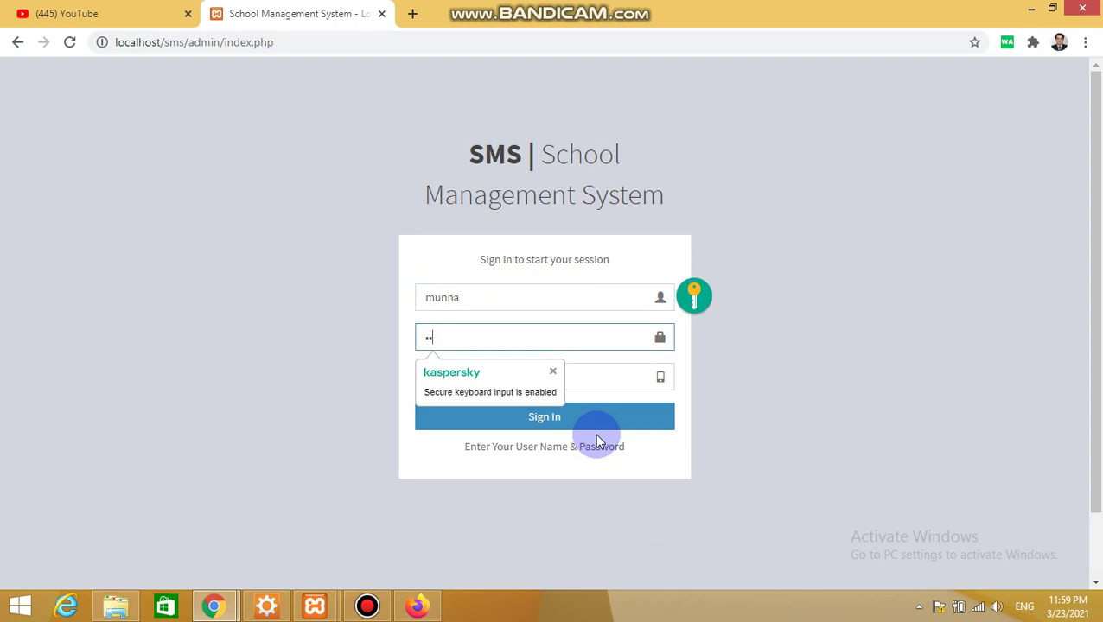
{"action": "key", "text": "Tab"}
{"action": "type", "text": "1000000000"}
{"action": "key", "text": "Return"}
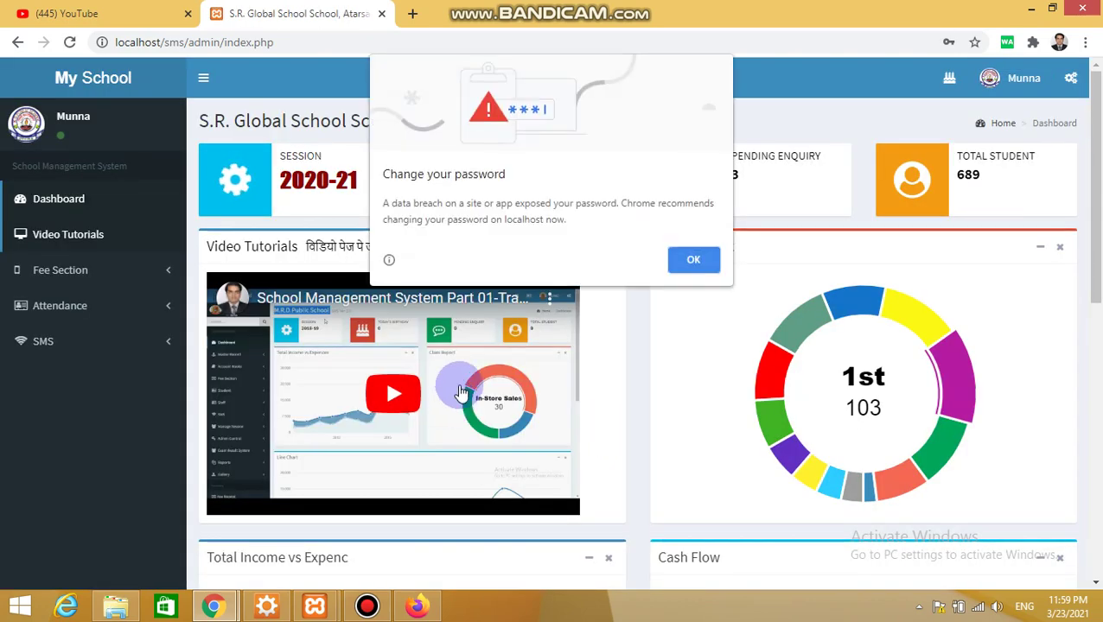
{"action": "left_click", "coordinate": [681, 262]}
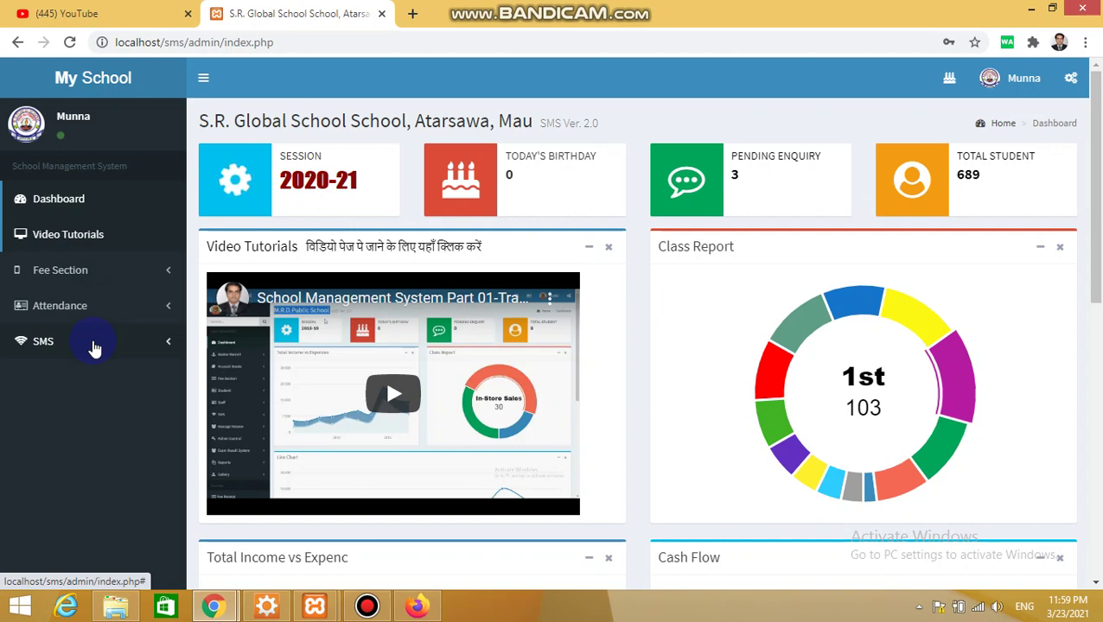
In the admin session, add Website Gallery, Advance Control, Transport, Fee Advance Setting and Change Admin Detail permissions
{"action": "key", "text": "alt+Tab"}
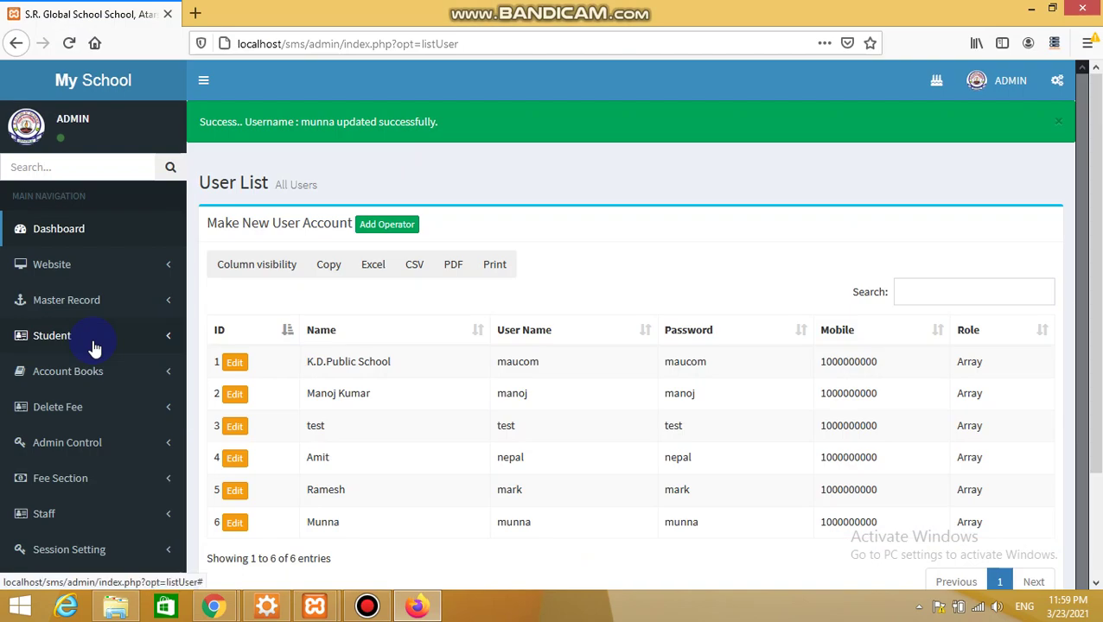
{"action": "left_click", "coordinate": [235, 524]}
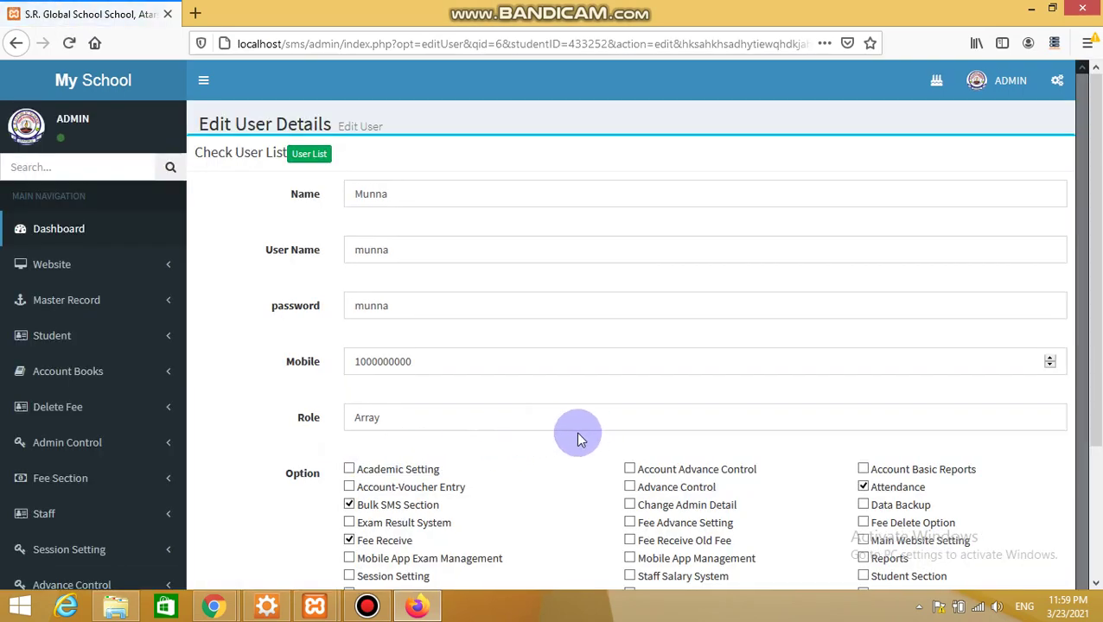
{"action": "left_click_drag", "start_coordinate": [1095, 325], "coordinate": [1095, 421]}
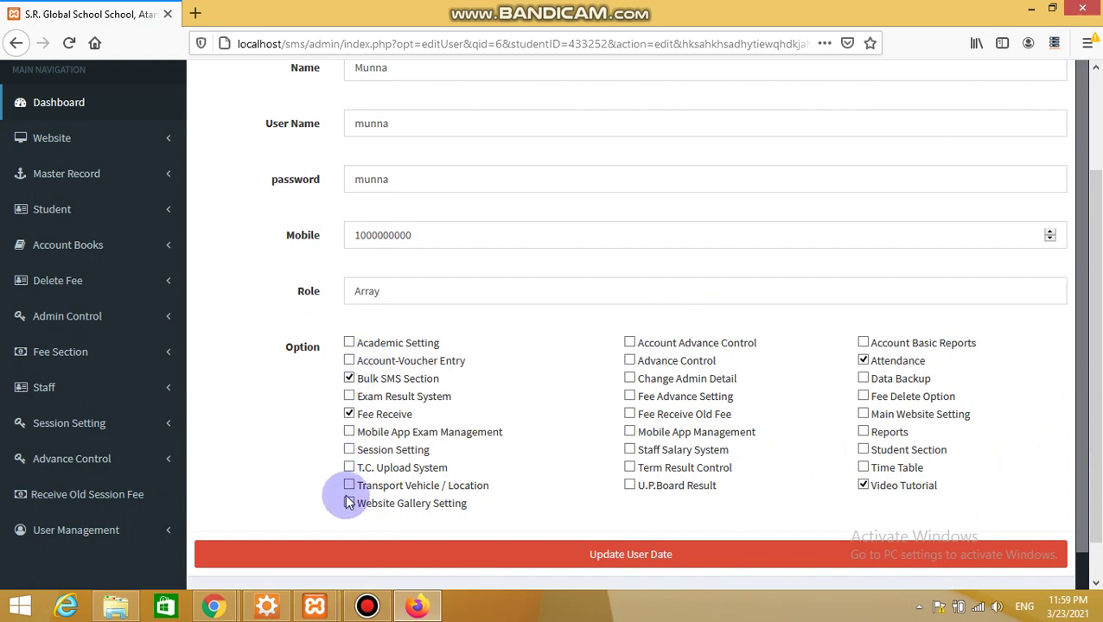
{"action": "left_click", "coordinate": [350, 505]}
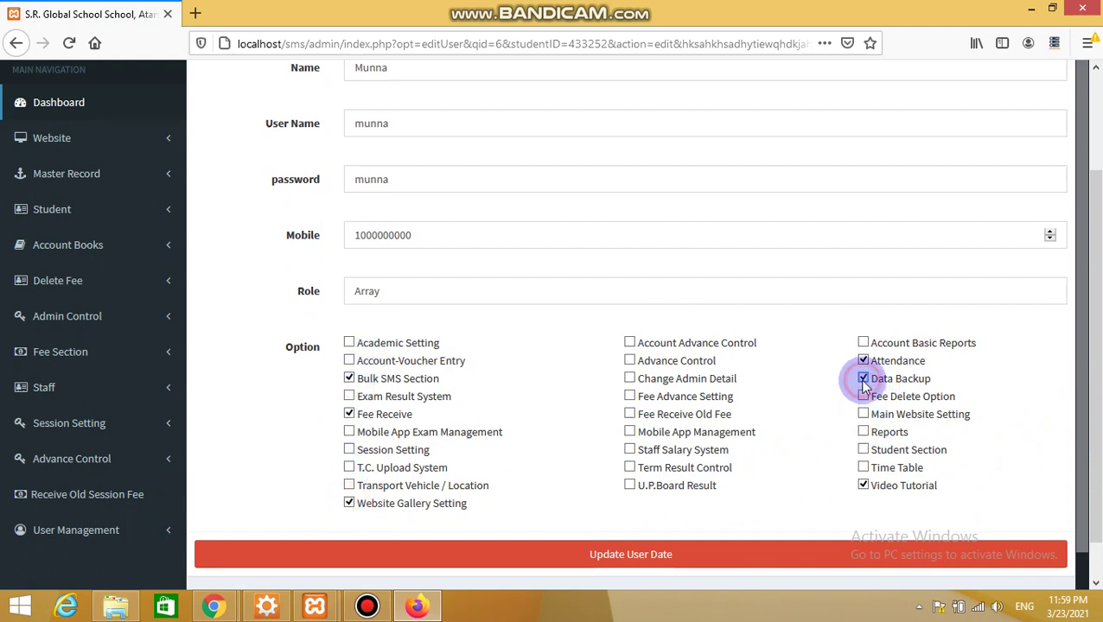
{"action": "left_click", "coordinate": [630, 361]}
{"action": "left_click", "coordinate": [348, 485]}
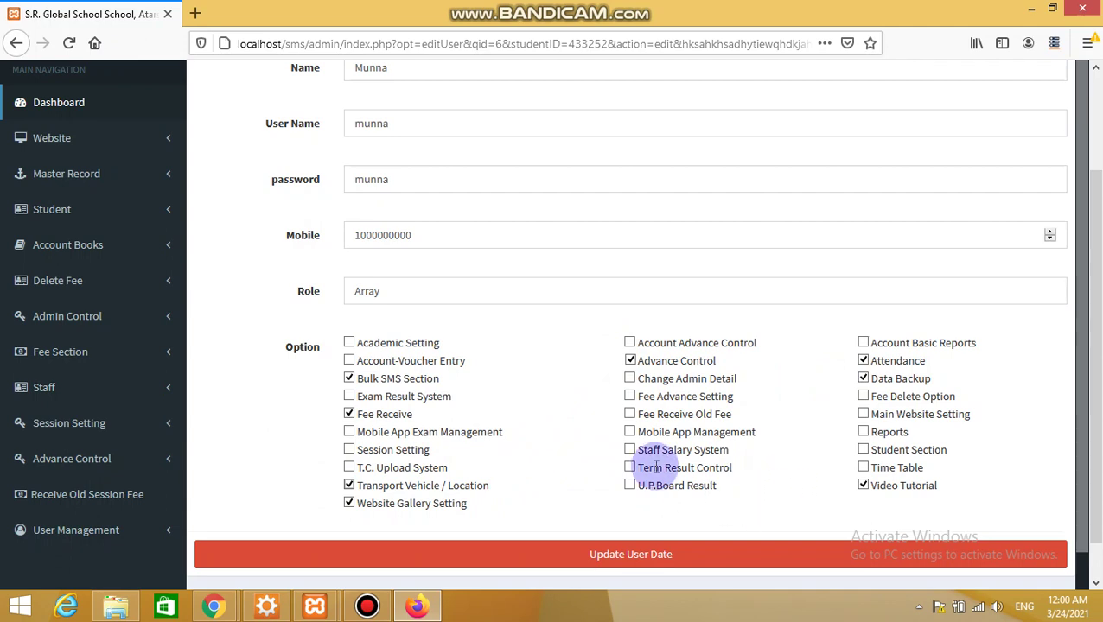
{"action": "left_click", "coordinate": [630, 397]}
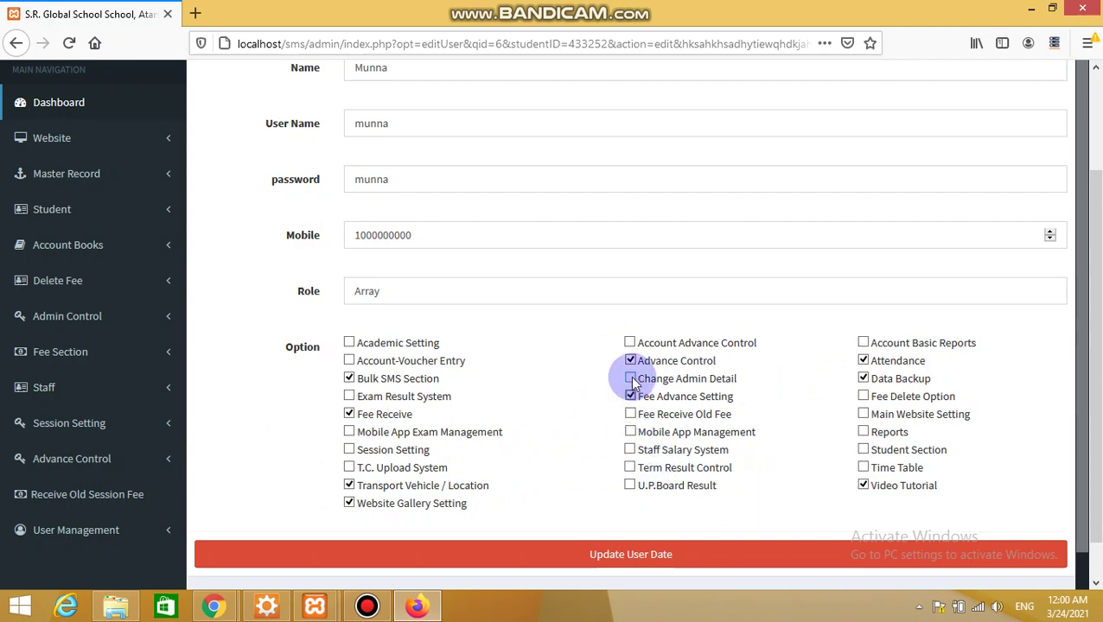
{"action": "left_click", "coordinate": [630, 379]}
{"action": "left_click", "coordinate": [601, 563]}
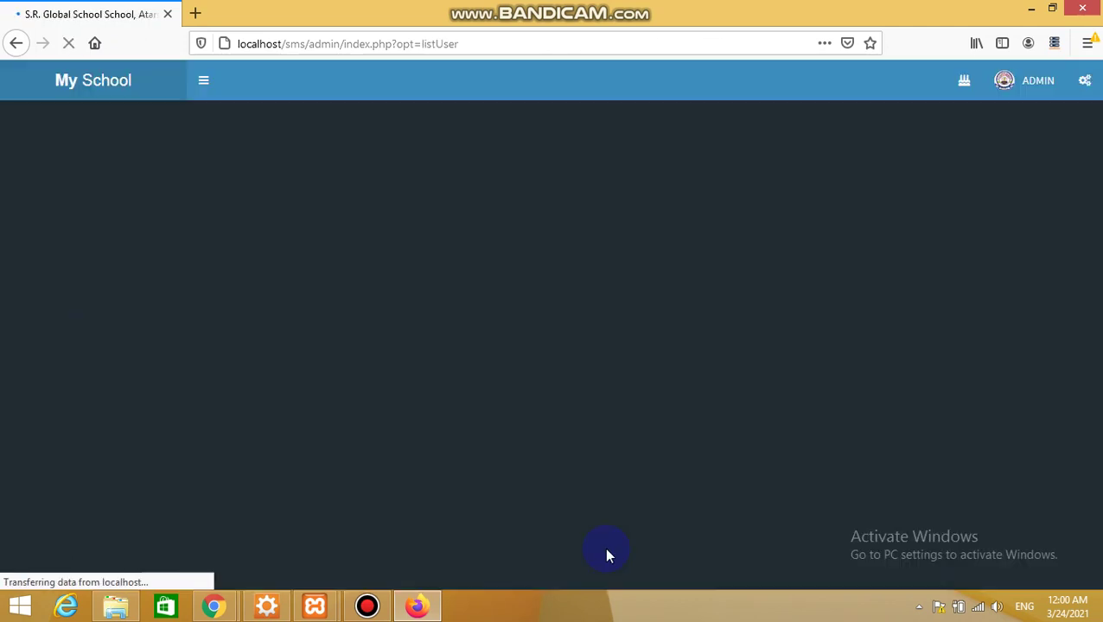
{"action": "key", "text": "alt+Tab"}
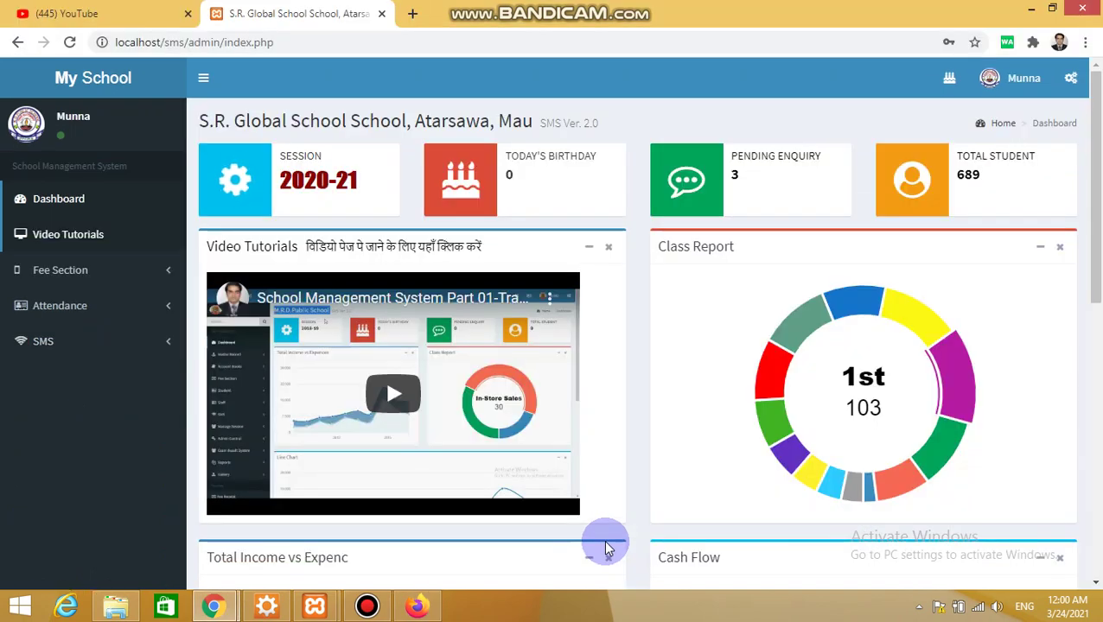
Sign the operator out and back in to load the expanded menu, then expand Fee Section
{"action": "left_click", "coordinate": [1003, 100]}
{"action": "left_click", "coordinate": [989, 264]}
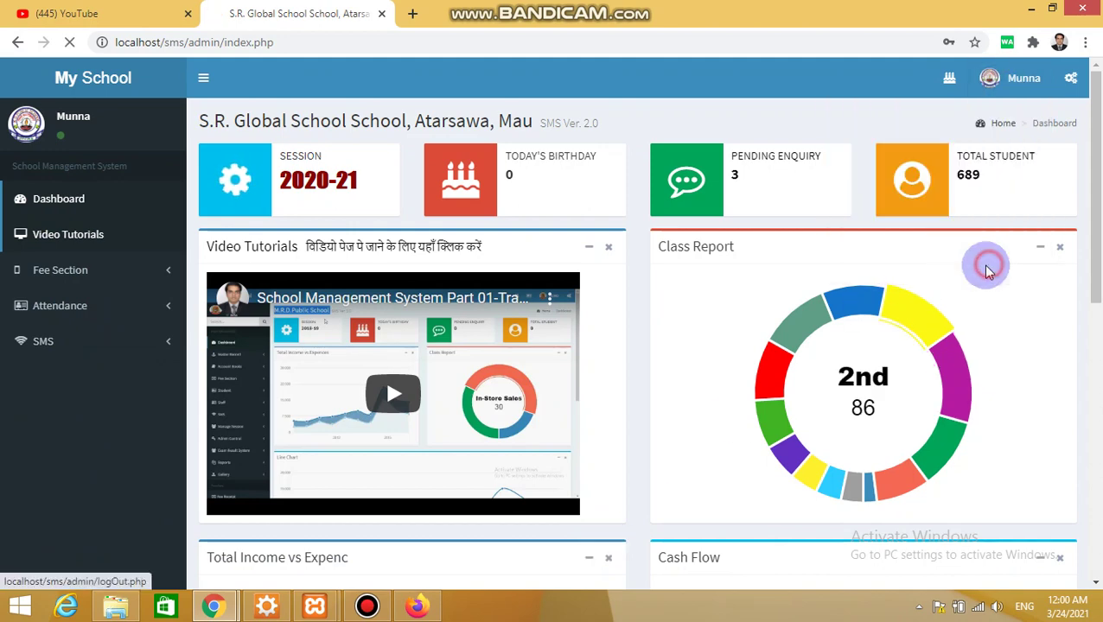
{"action": "left_click", "coordinate": [601, 300]}
{"action": "type", "text": "mau"}
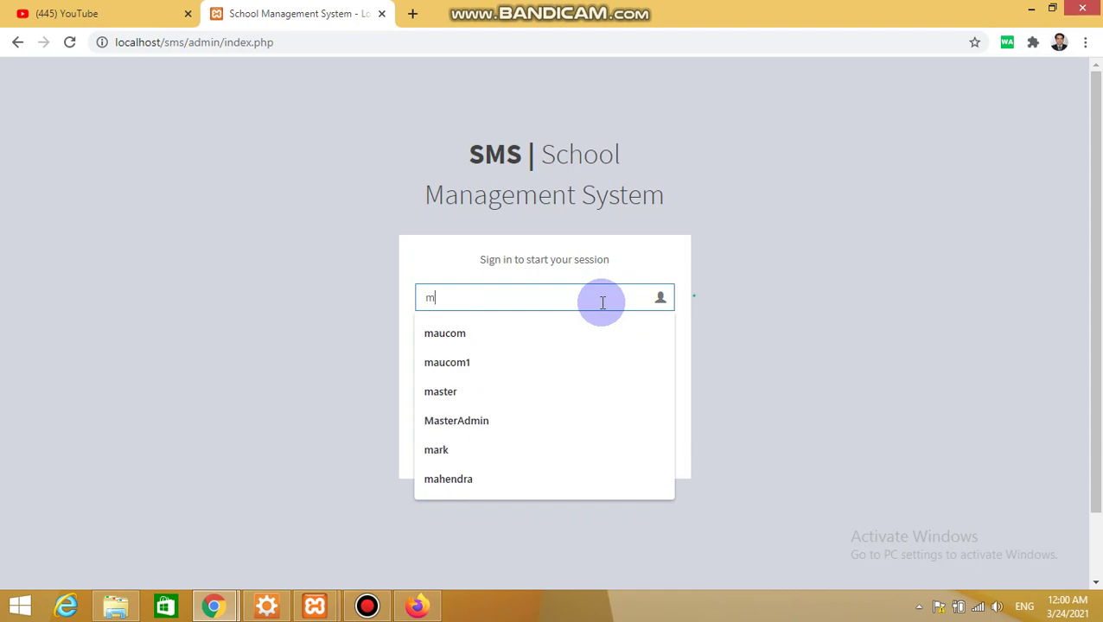
{"action": "key", "text": "BackSpace"}
{"action": "key", "text": "BackSpace"}
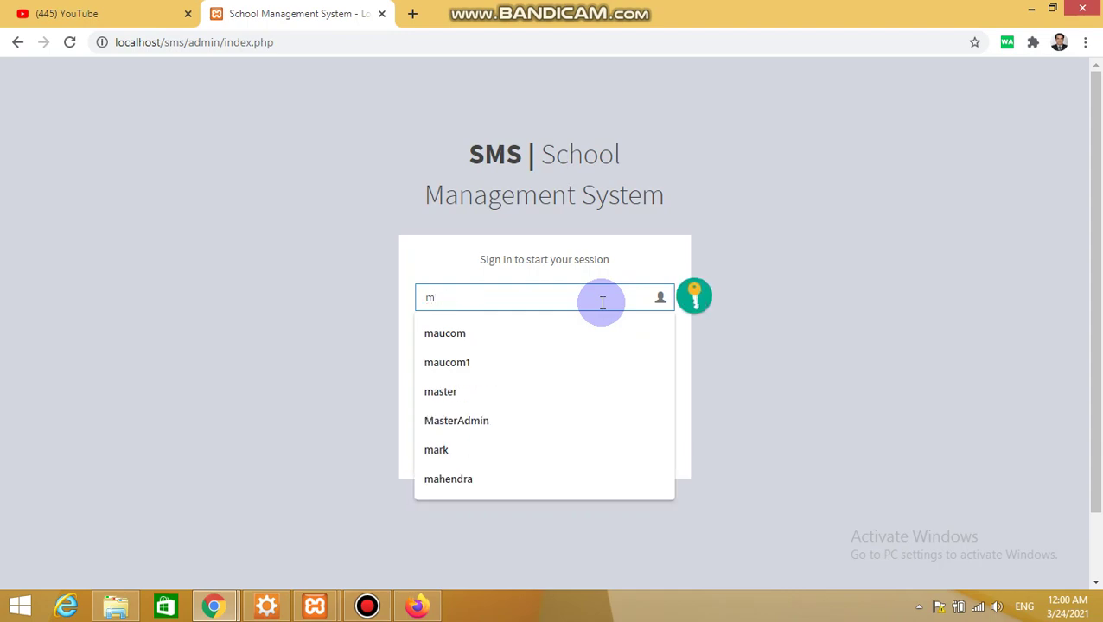
{"action": "type", "text": "unna"}
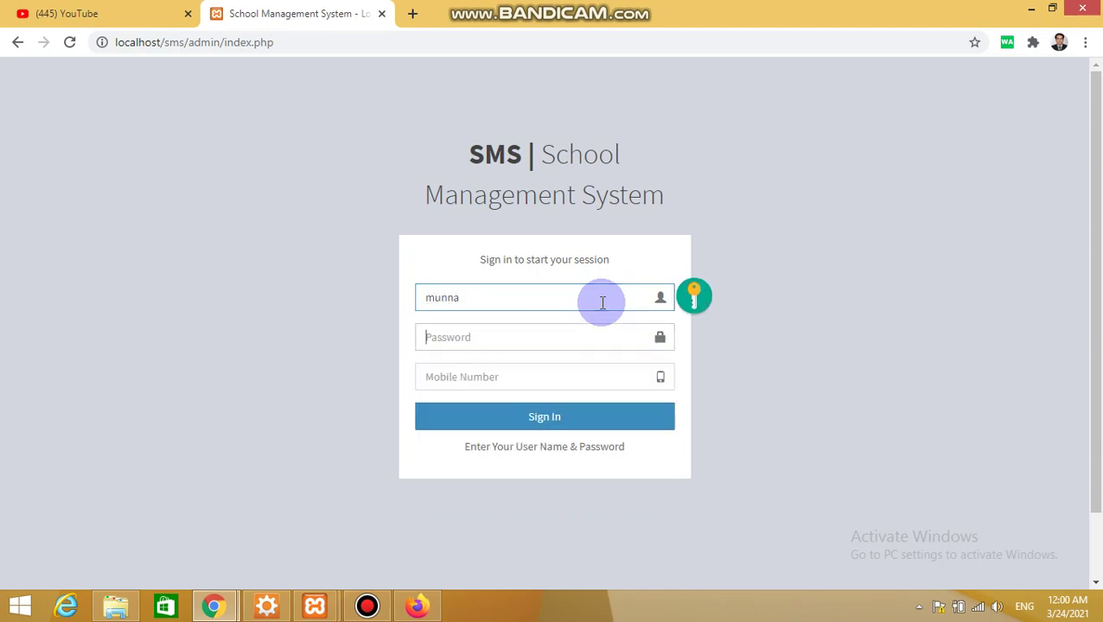
{"action": "key", "text": "Tab"}
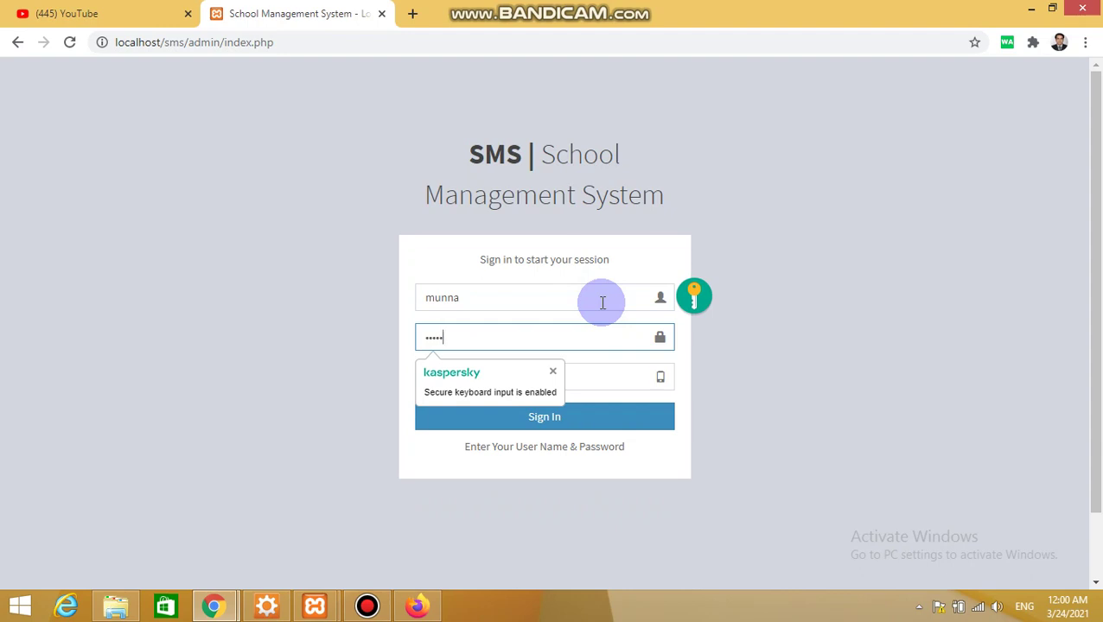
{"action": "key", "text": "Tab"}
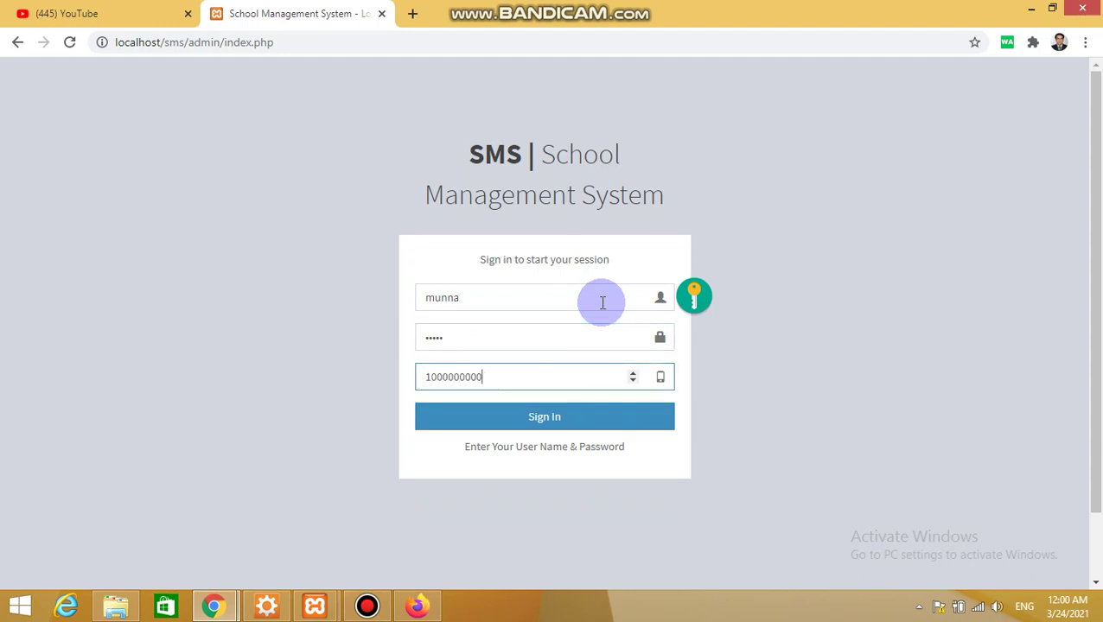
{"action": "key", "text": "Return"}
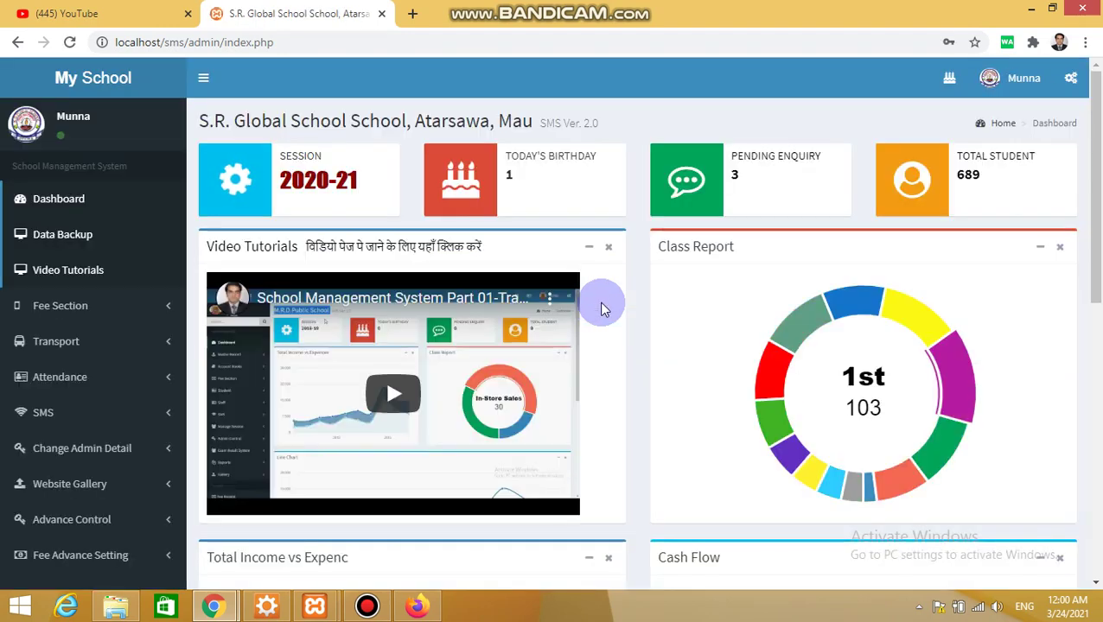
{"action": "left_click", "coordinate": [694, 258]}
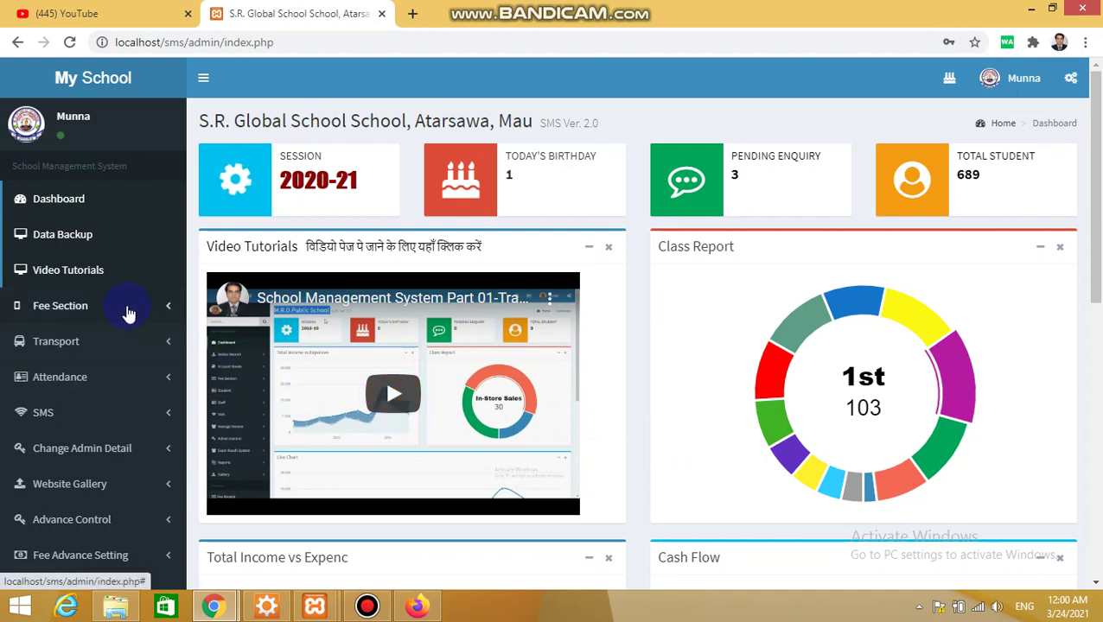
{"action": "left_click", "coordinate": [128, 313]}
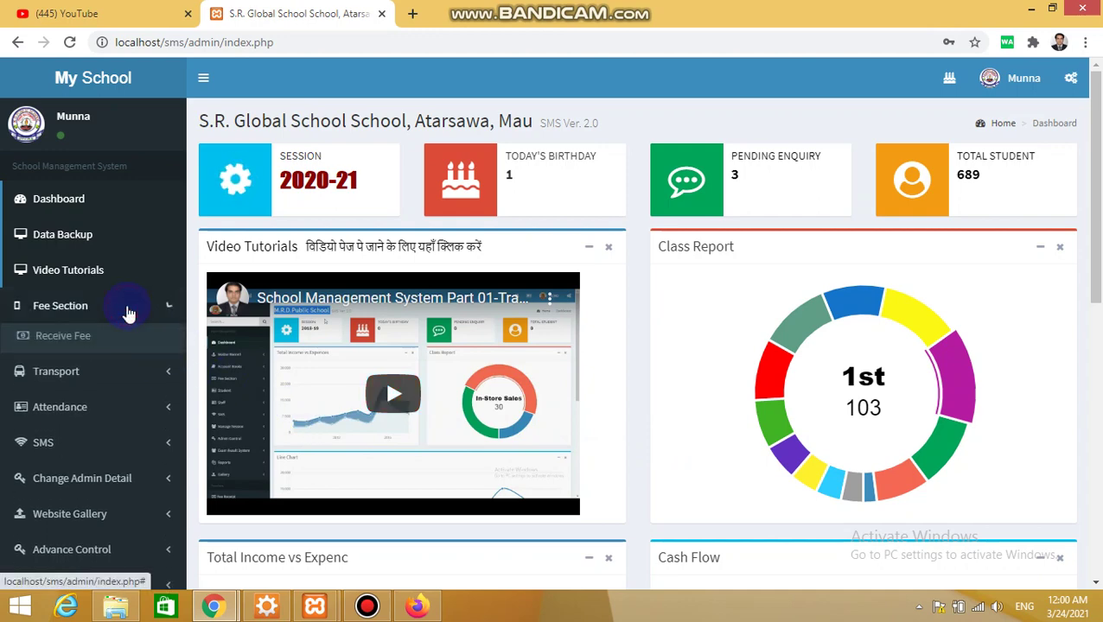
In Receive Fee, filter the student list to Class 1st
{"action": "left_click", "coordinate": [73, 344]}
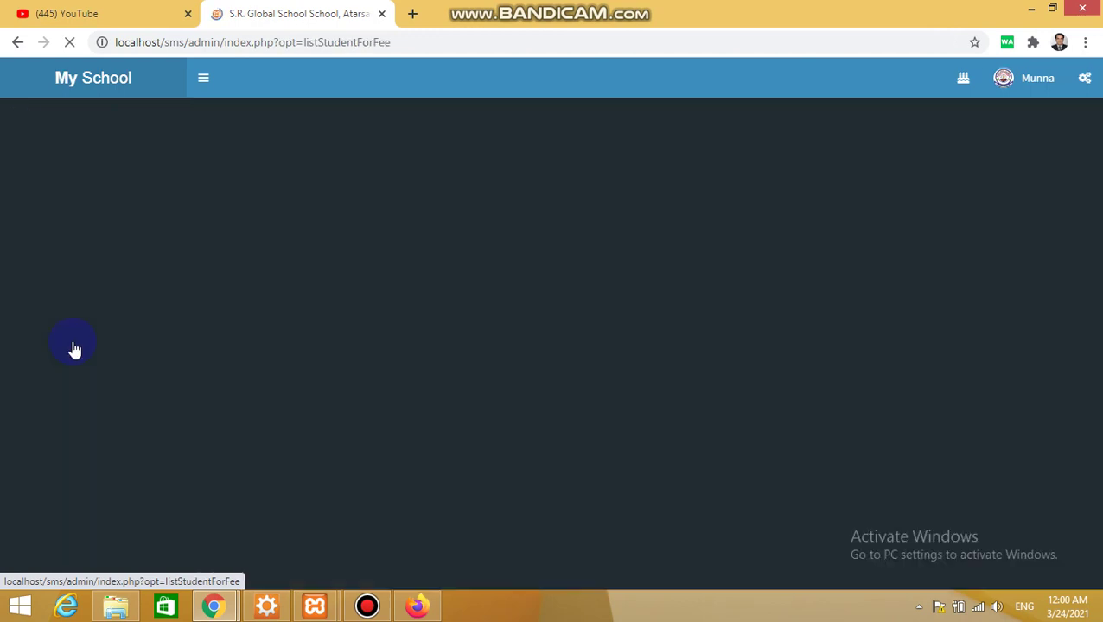
{"action": "left_click", "coordinate": [679, 122]}
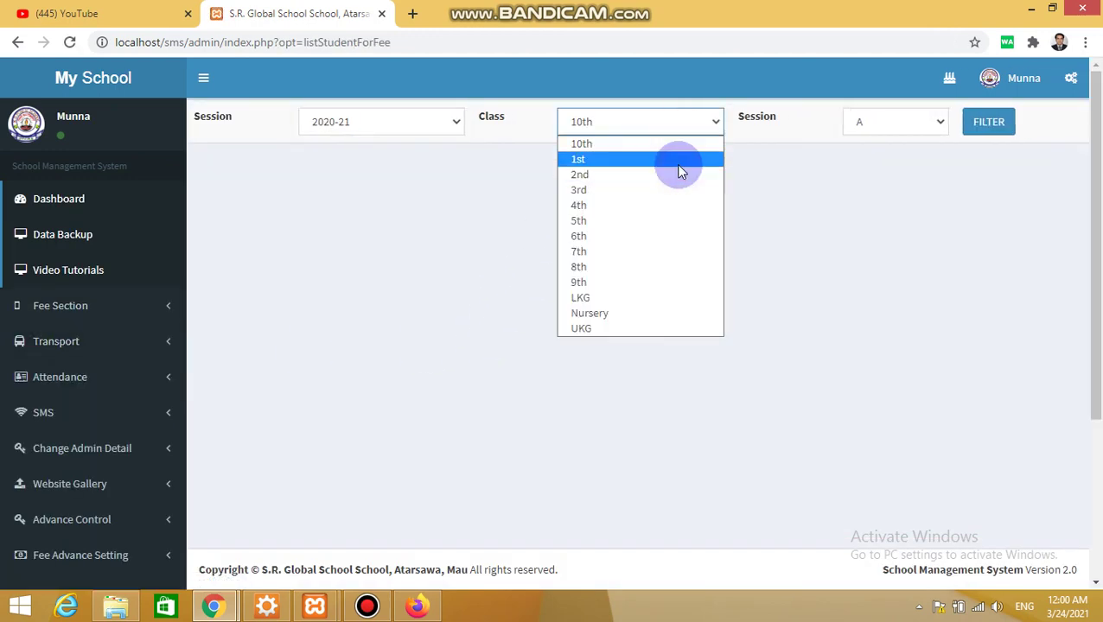
{"action": "left_click", "coordinate": [675, 161]}
{"action": "left_click", "coordinate": [998, 122]}
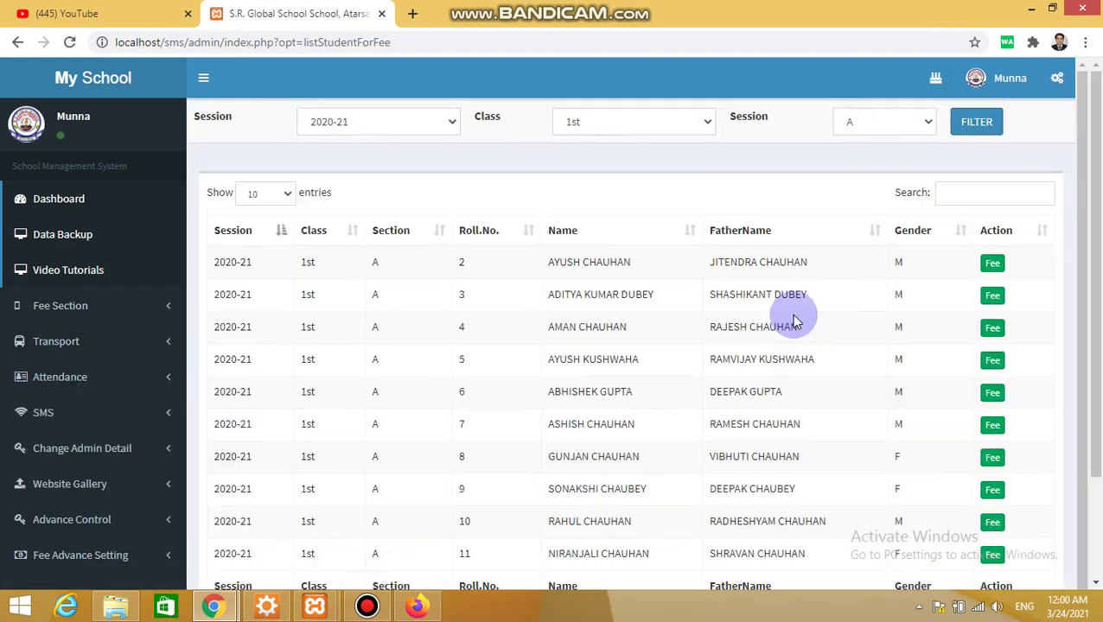
Receive the first student's 675 December fee without SMS or app notifications
{"action": "left_click", "coordinate": [994, 263]}
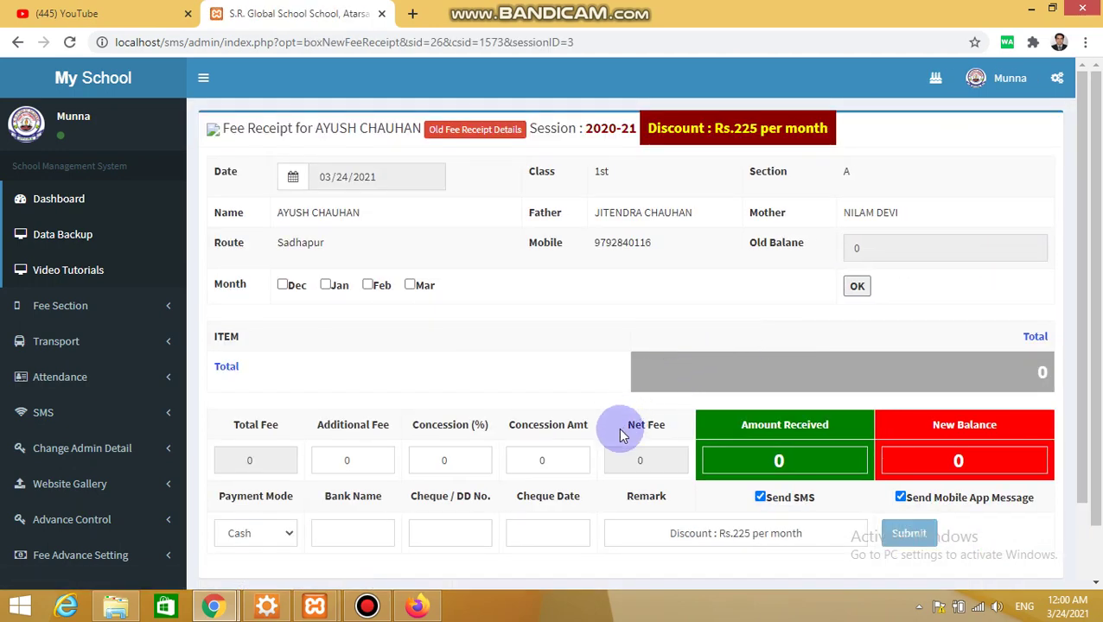
{"action": "left_click", "coordinate": [284, 285]}
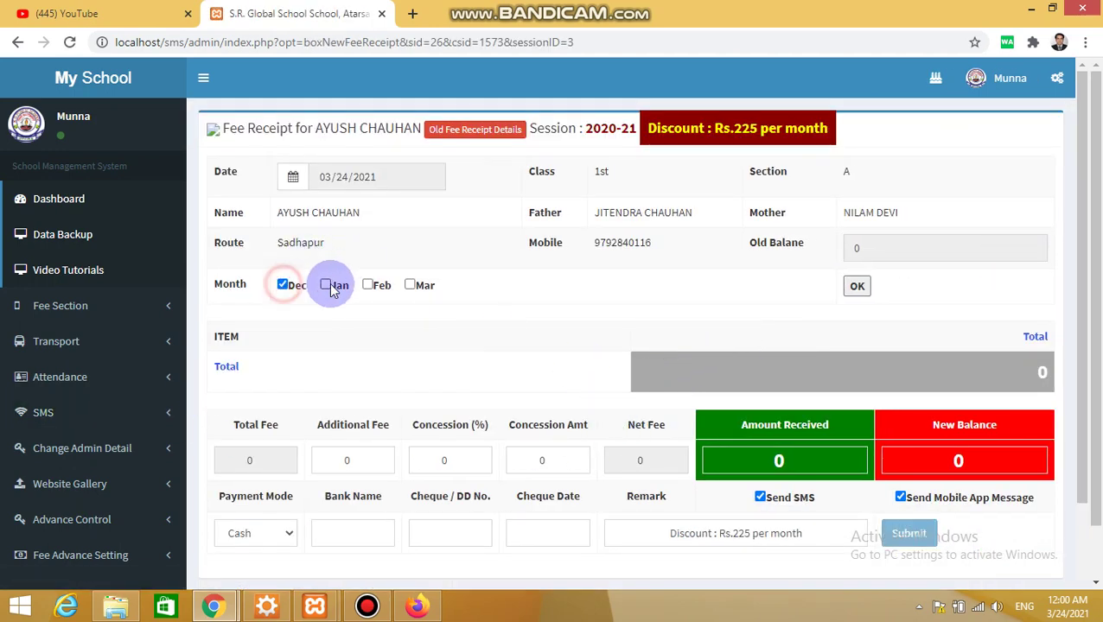
{"action": "left_click", "coordinate": [856, 286]}
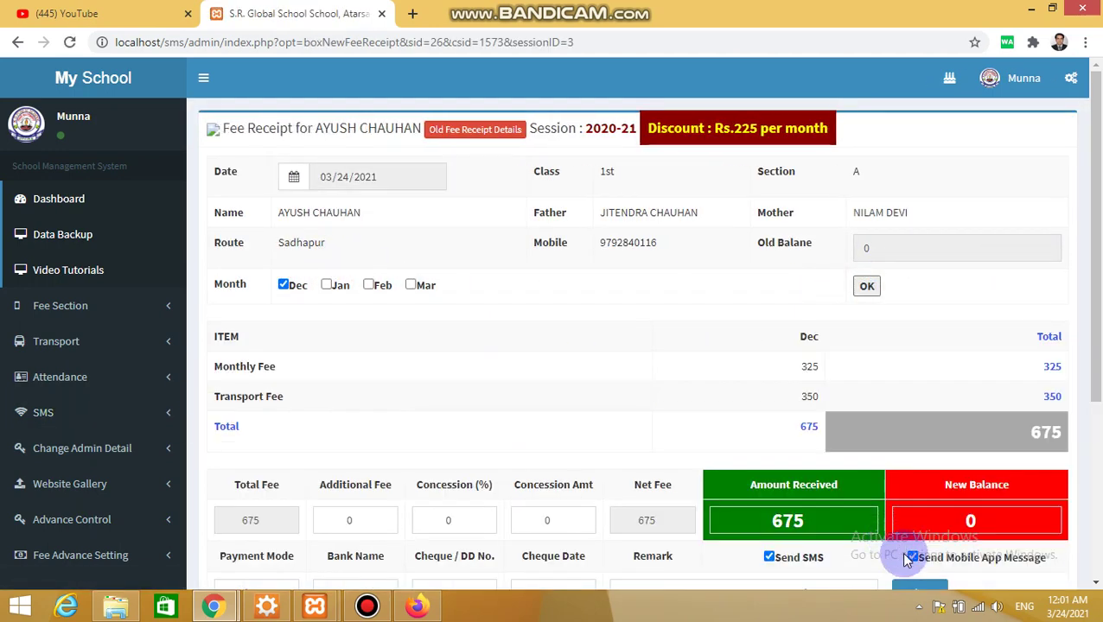
{"action": "scroll", "coordinate": [1083, 458], "scroll_direction": "down", "scroll_amount": 2}
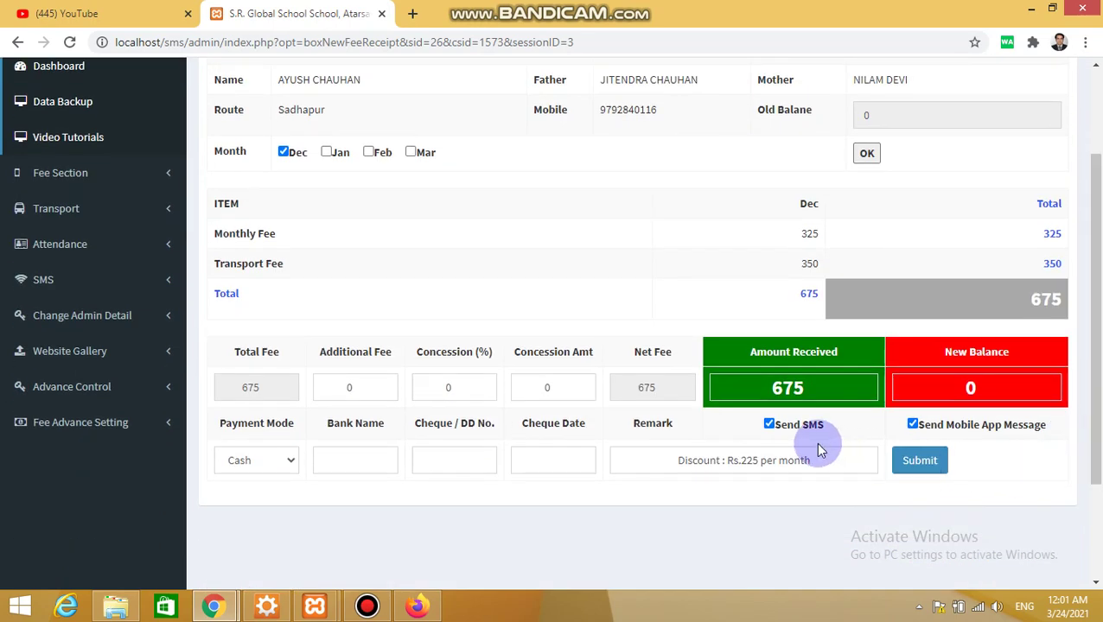
{"action": "left_click", "coordinate": [765, 423]}
{"action": "left_click", "coordinate": [912, 425]}
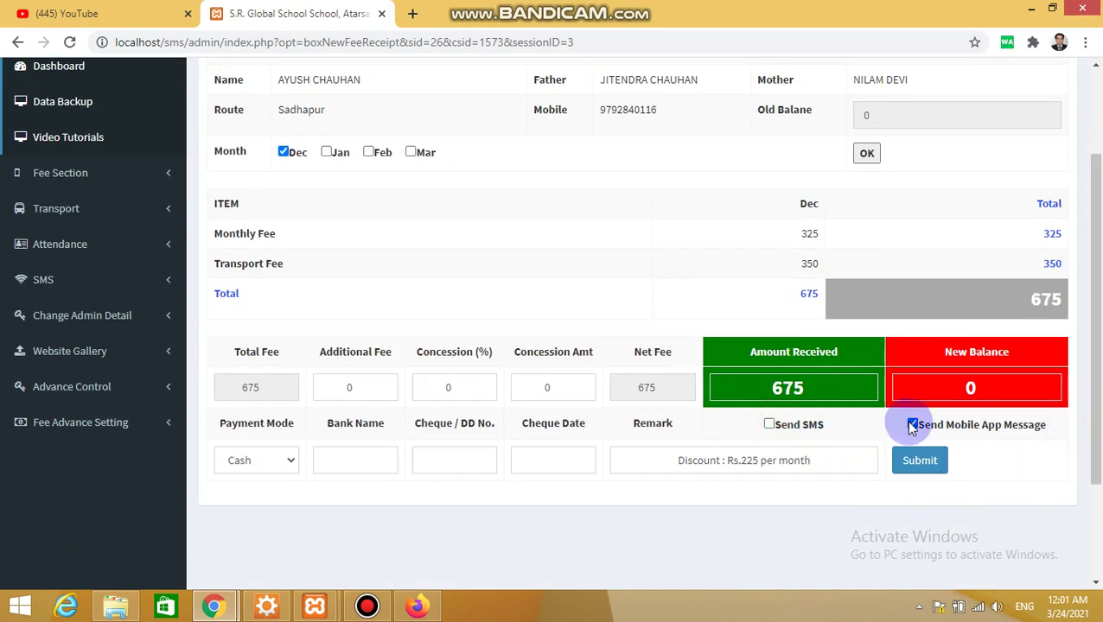
{"action": "left_click", "coordinate": [914, 461]}
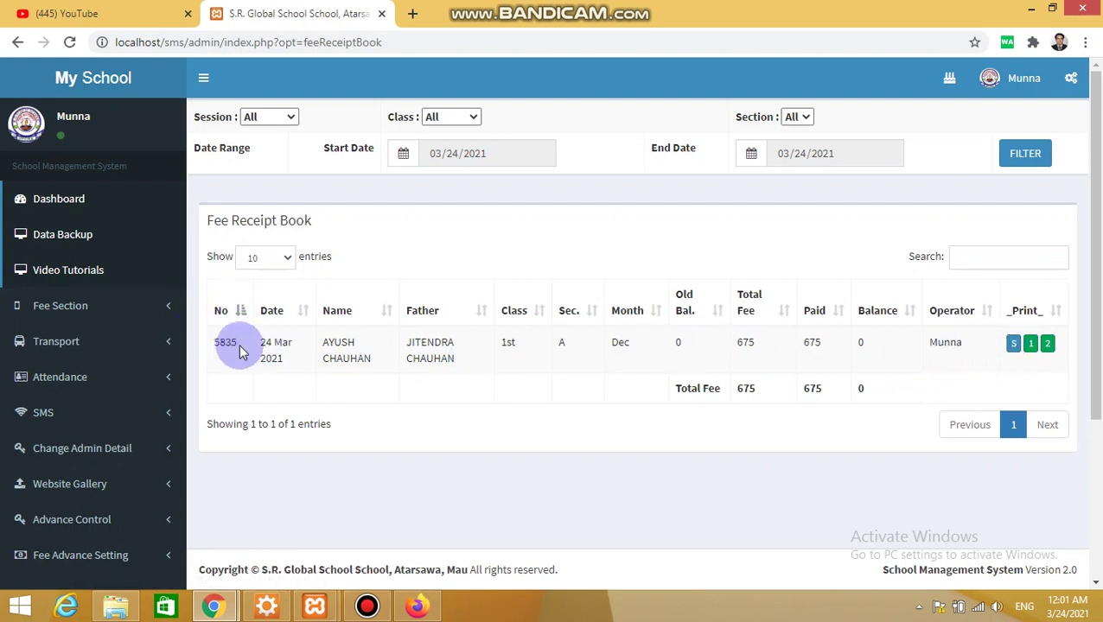
{"action": "double_click", "coordinate": [954, 345]}
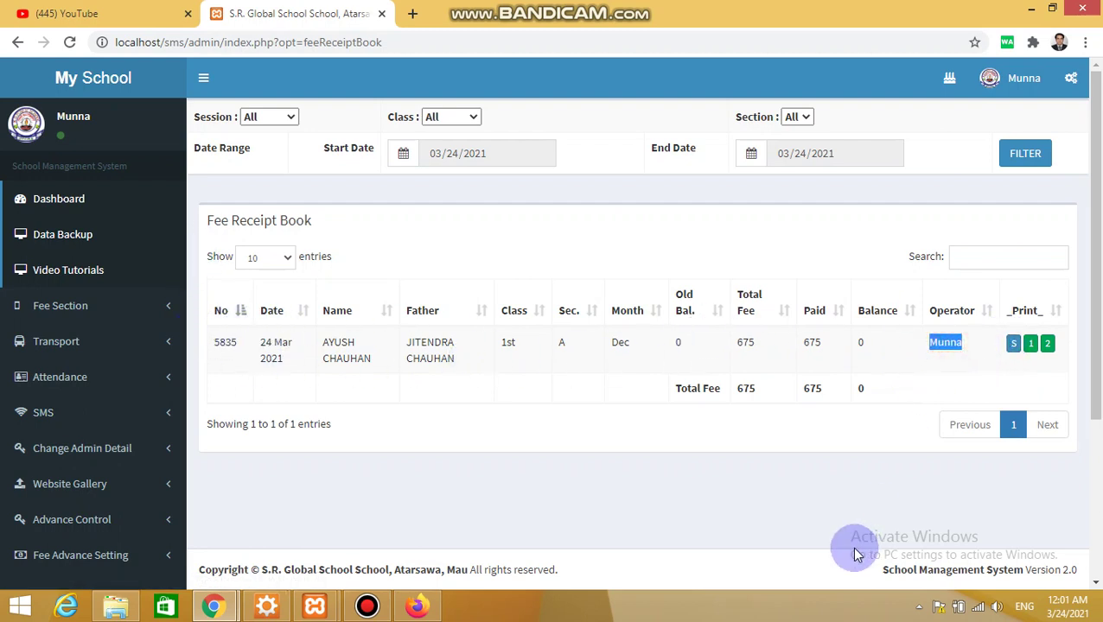
{"action": "key", "text": "alt+Tab"}
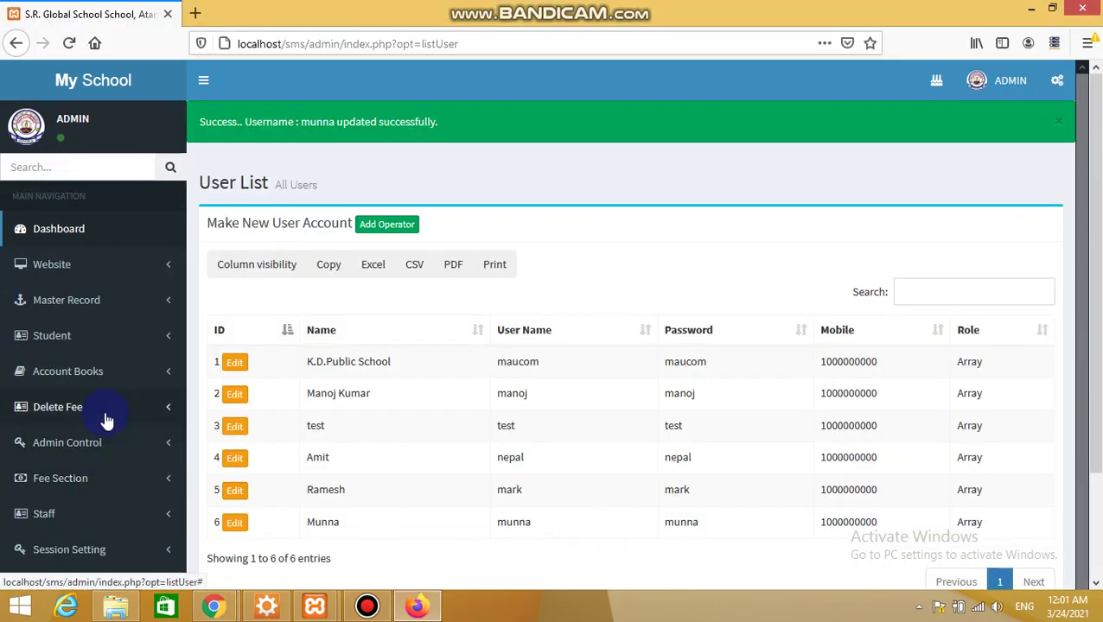
{"action": "left_click", "coordinate": [81, 477]}
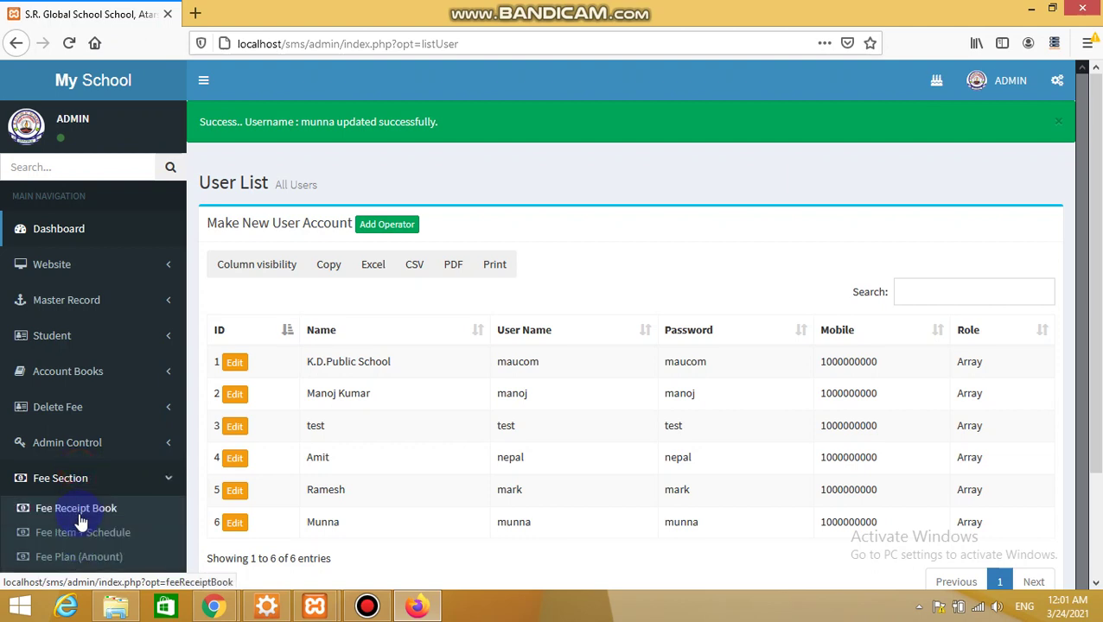
{"action": "left_click", "coordinate": [78, 514]}
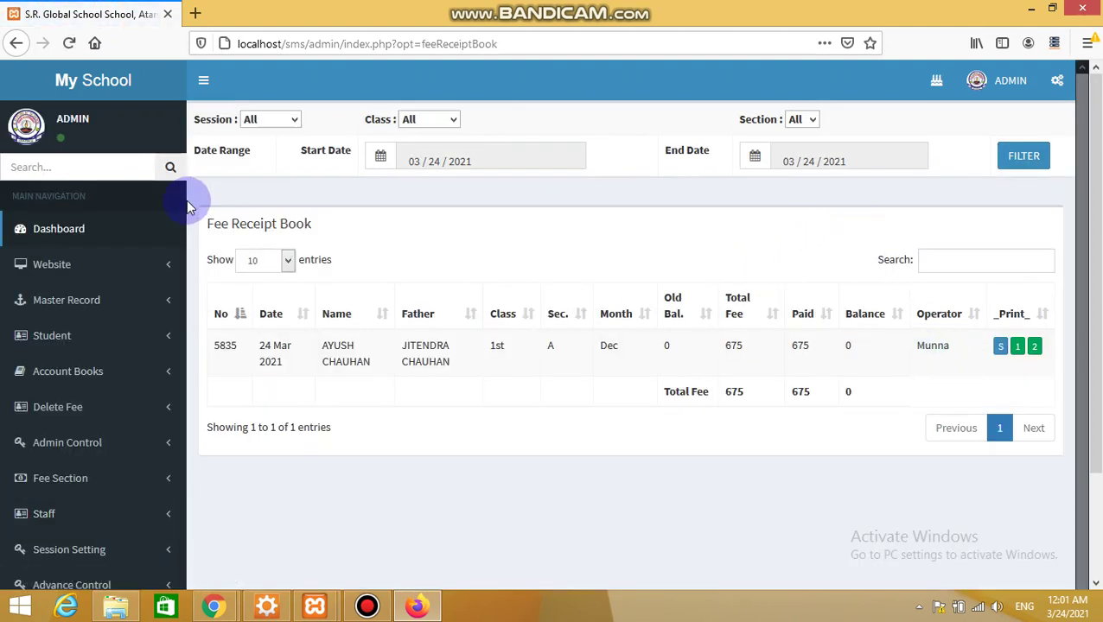
{"action": "double_click", "coordinate": [937, 346]}
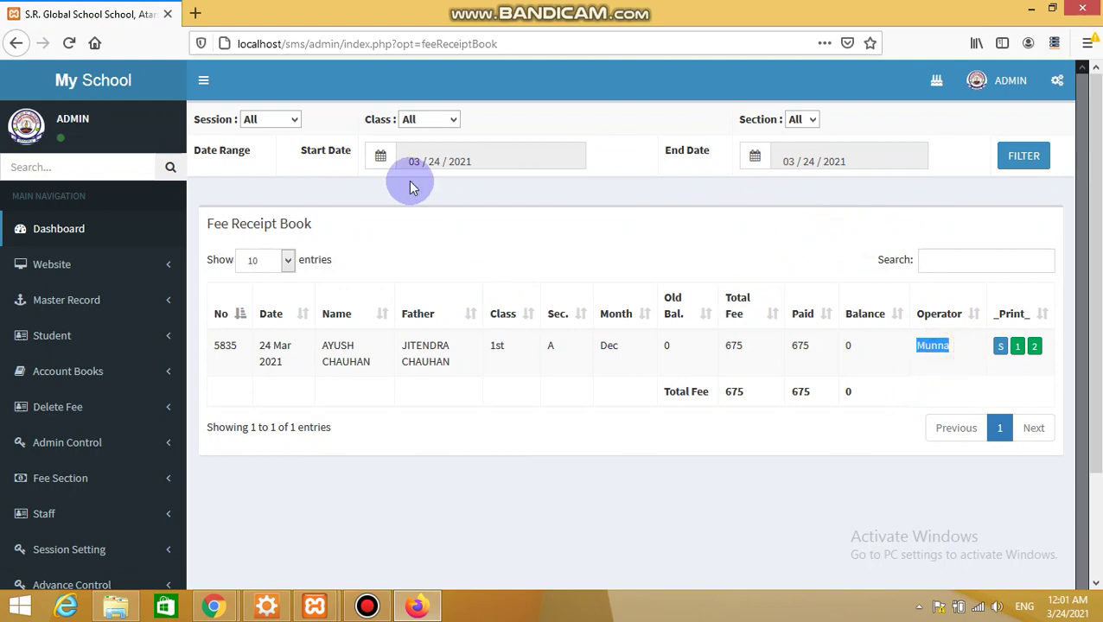
{"action": "left_click", "coordinate": [493, 154]}
{"action": "left_click", "coordinate": [630, 173]}
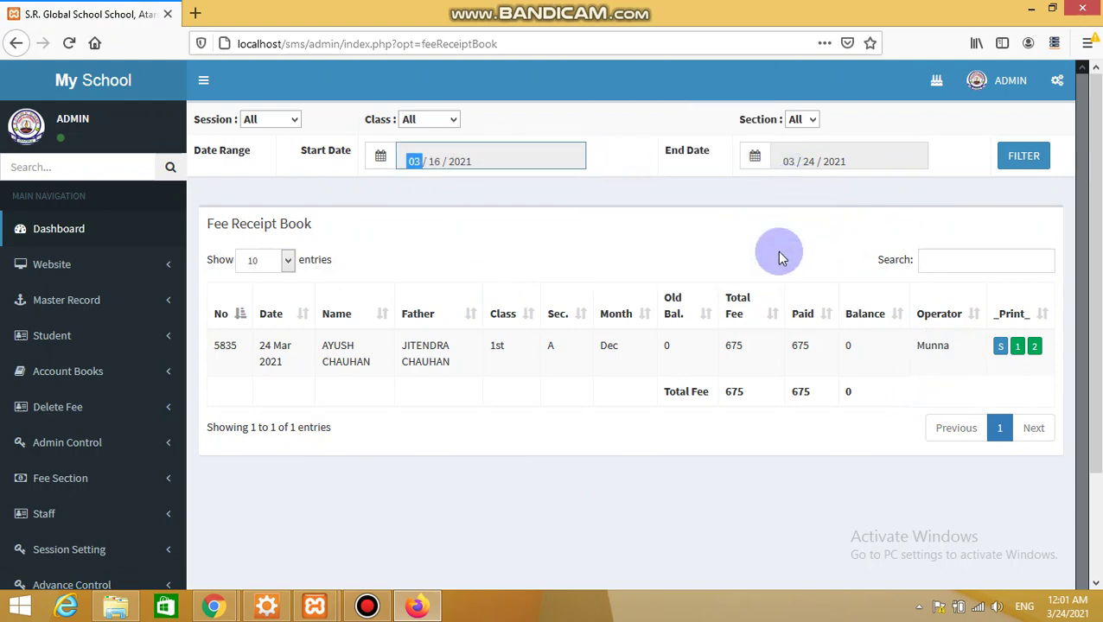
{"action": "left_click", "coordinate": [1011, 157]}
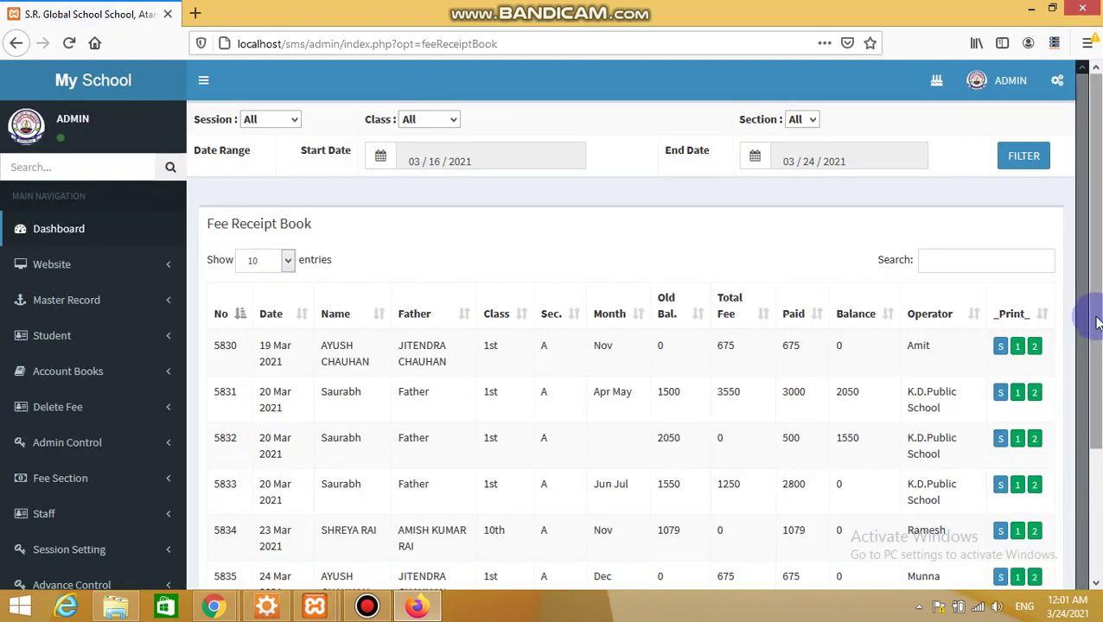
{"action": "left_click_drag", "start_coordinate": [1090, 318], "coordinate": [1076, 475]}
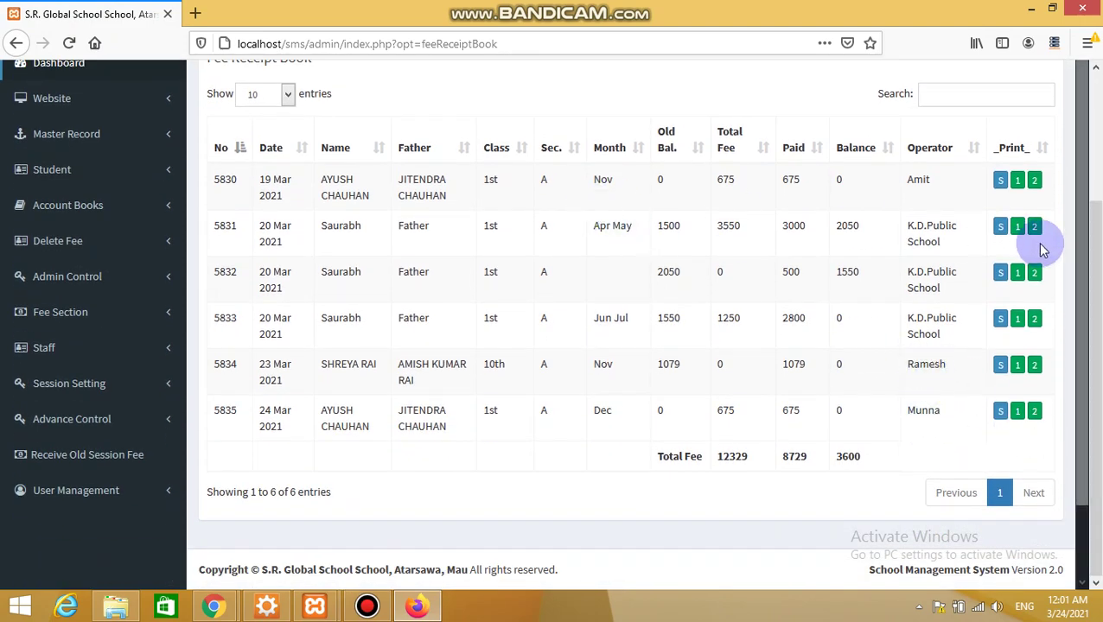
{"action": "left_click_drag", "start_coordinate": [1092, 282], "coordinate": [1092, 165]}
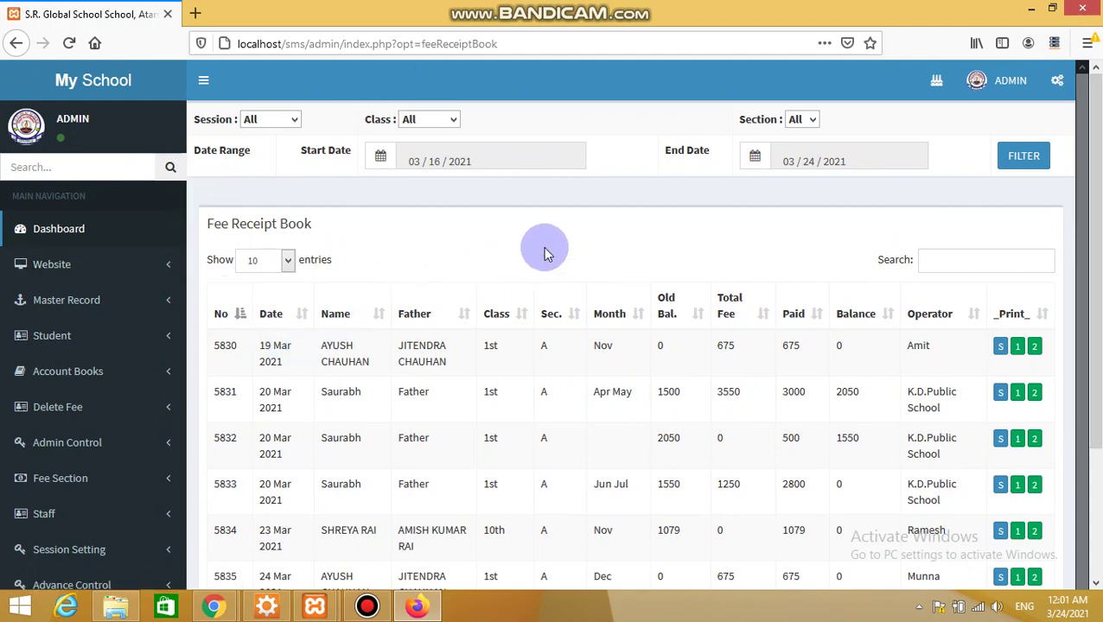
{"action": "key", "text": "alt+Tab"}
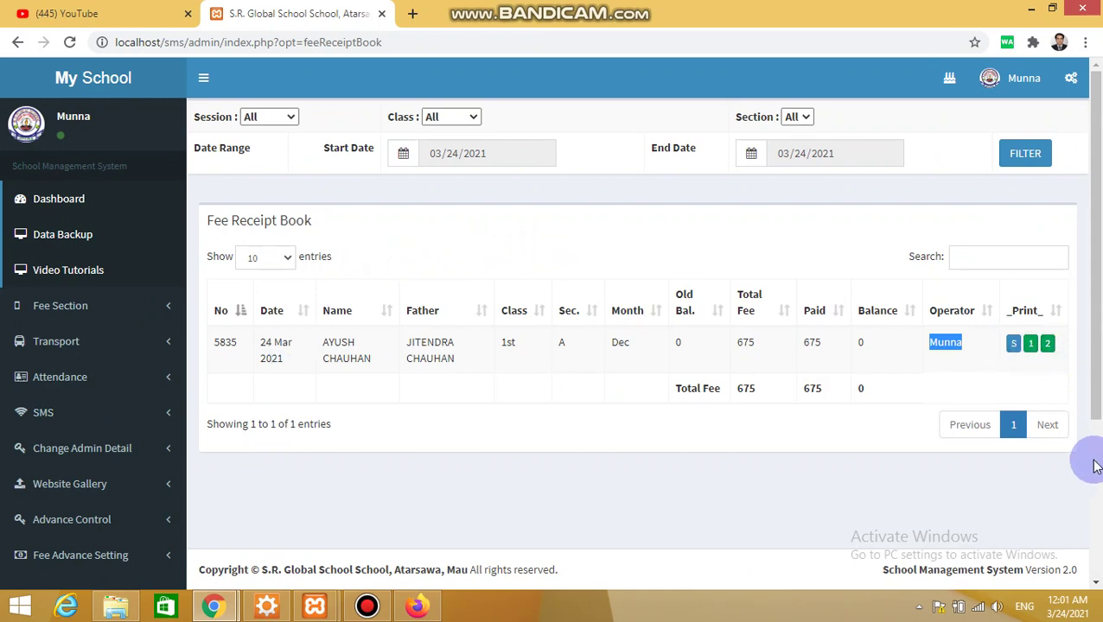
{"action": "left_click", "coordinate": [1095, 466]}
{"action": "left_click_drag", "start_coordinate": [1095, 467], "coordinate": [1085, 307]}
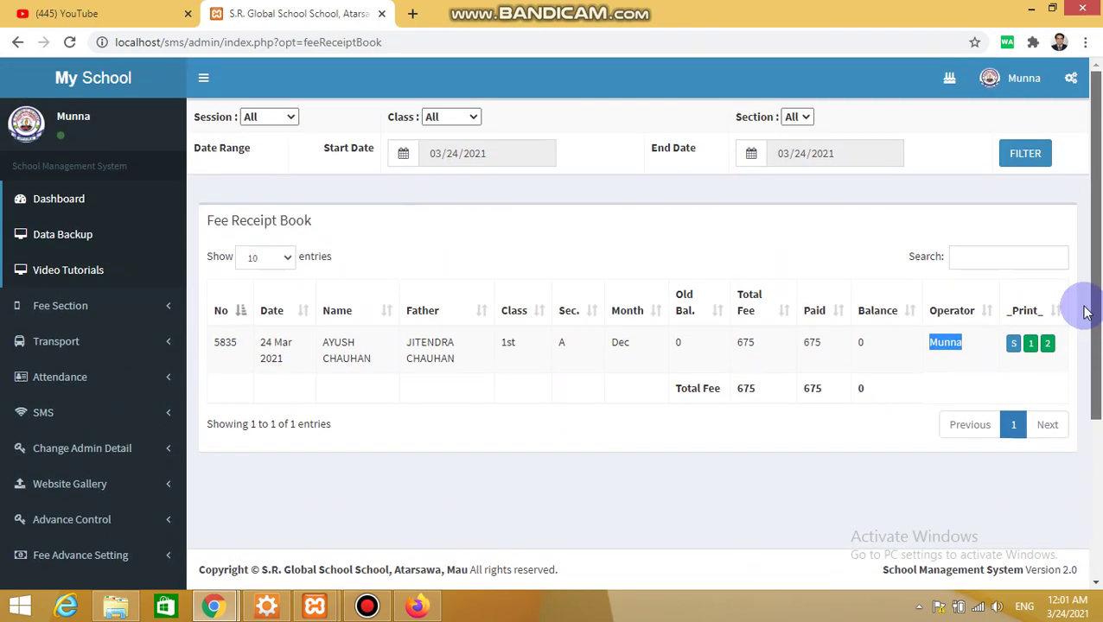
Go to Transport's Vehicle Detail list and start adding a new bus
{"action": "left_click", "coordinate": [79, 353]}
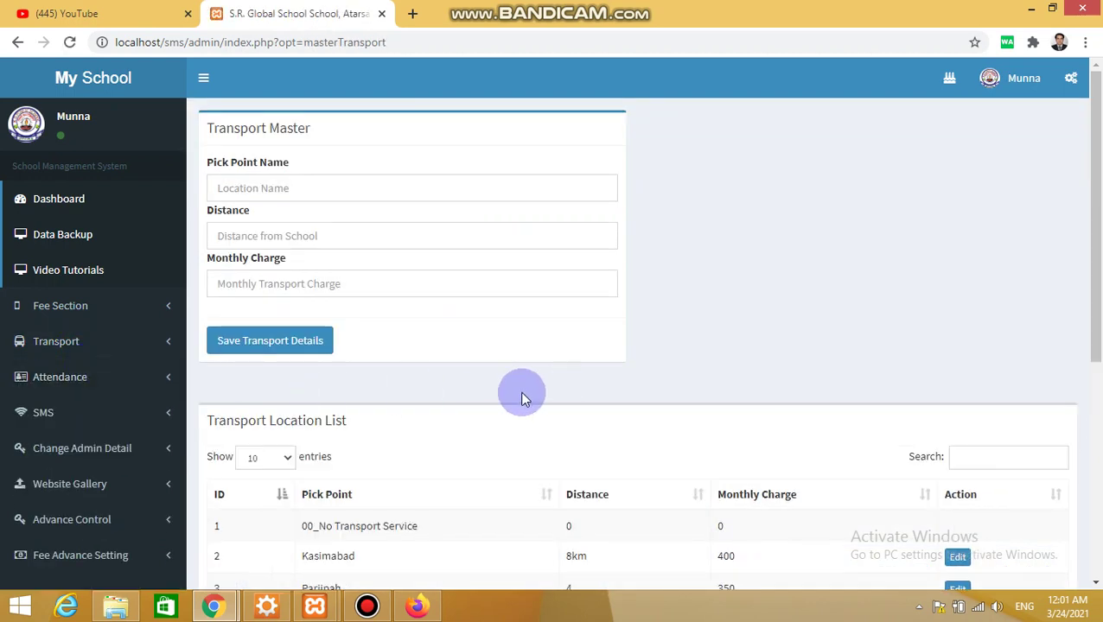
{"action": "left_click", "coordinate": [111, 350]}
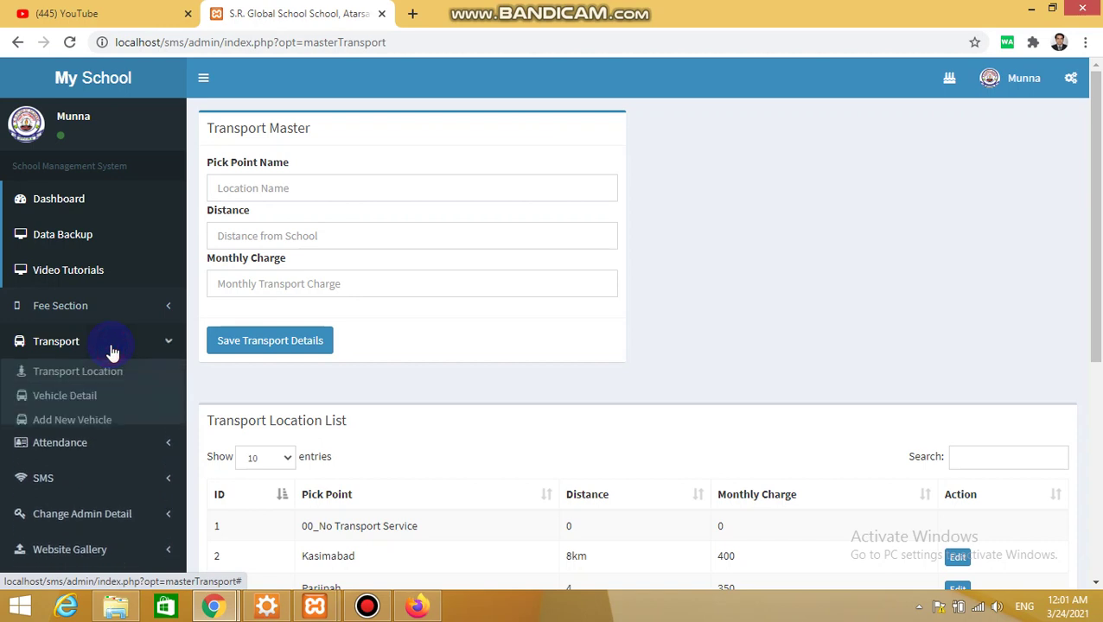
{"action": "left_click", "coordinate": [89, 402]}
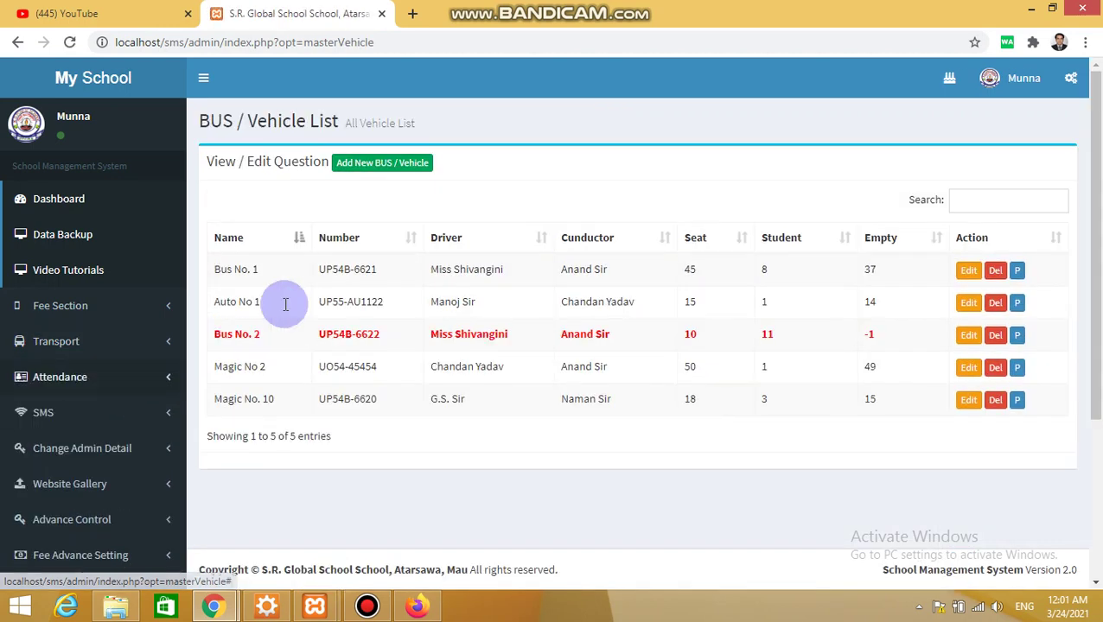
{"action": "left_click", "coordinate": [367, 178]}
Save Bus No 5, number UP54 - 6655, with a driver, conductor and 50 seats
{"action": "left_click", "coordinate": [426, 192]}
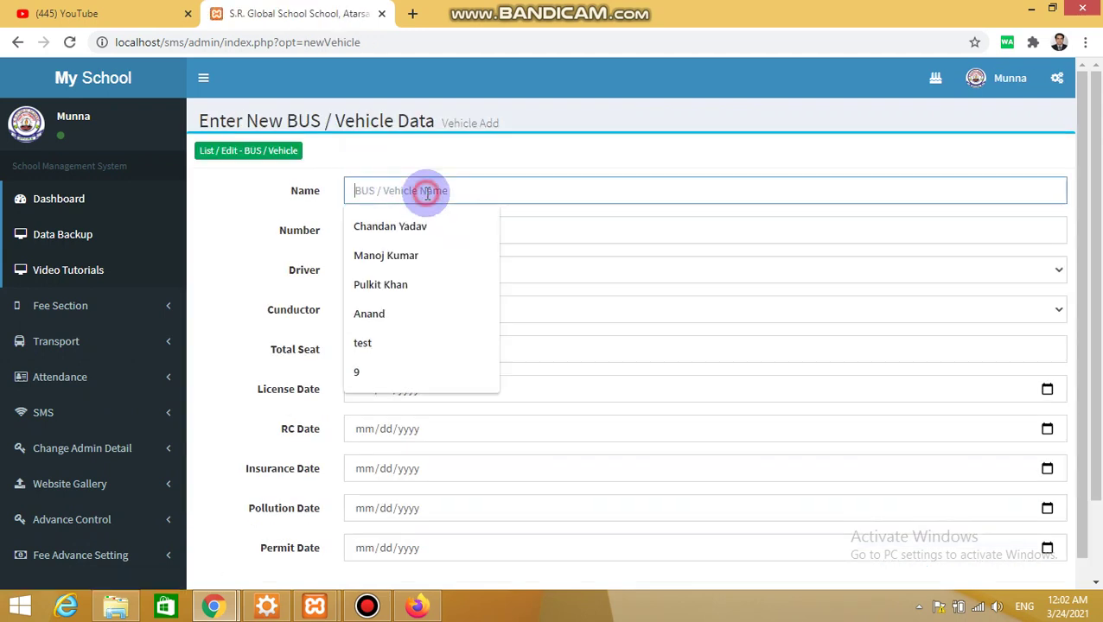
{"action": "type", "text": "Bus No 5"}
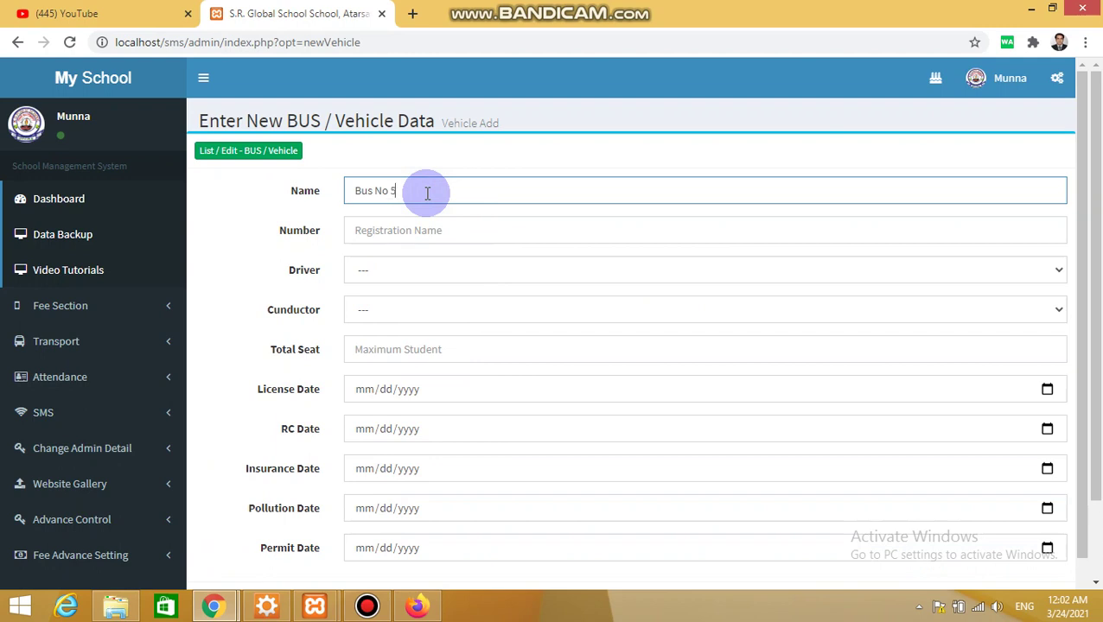
{"action": "key", "text": "Tab"}
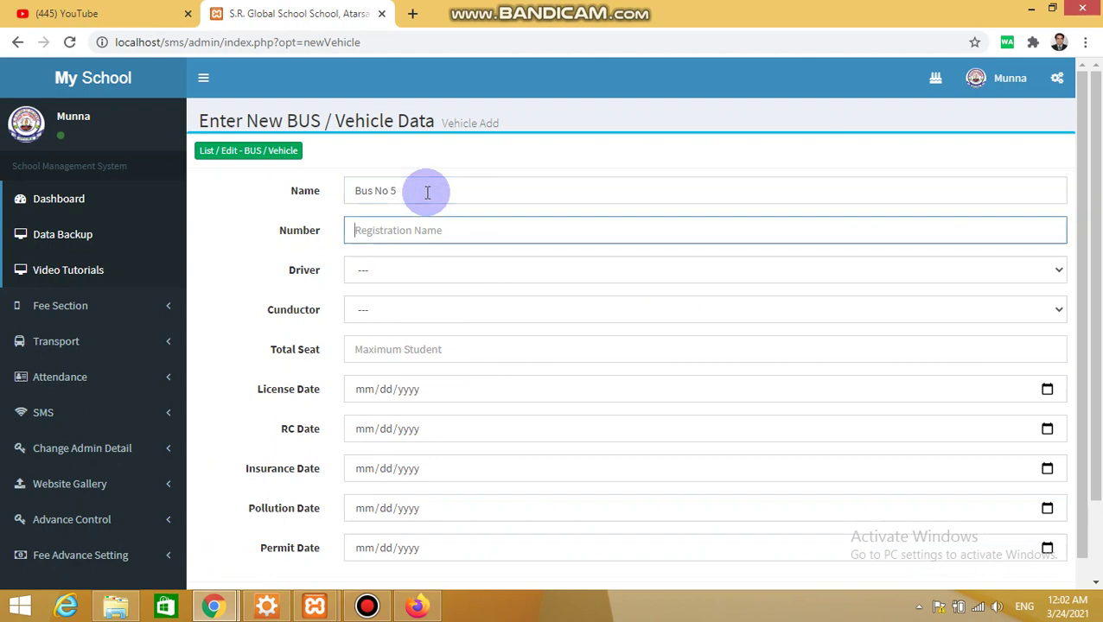
{"action": "type", "text": "UP54"}
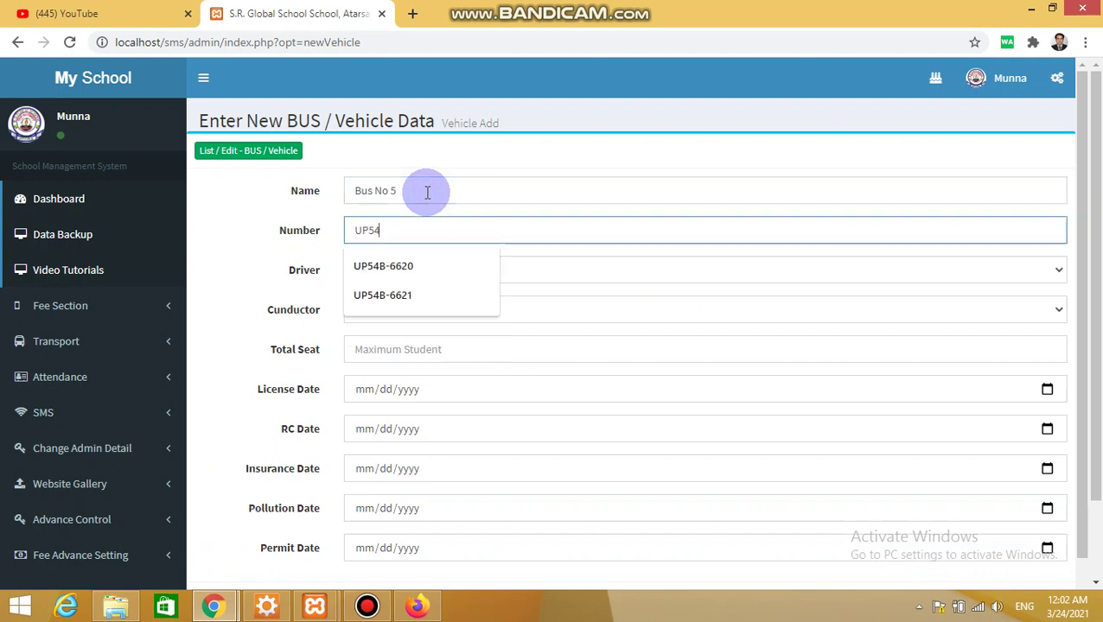
{"action": "type", "text": " - 6655"}
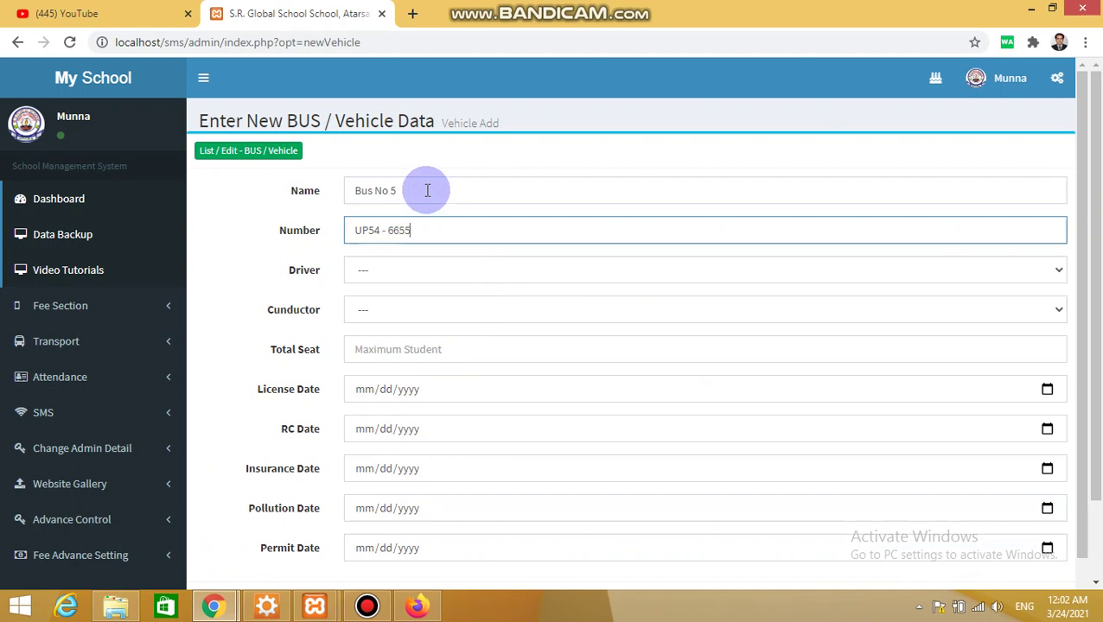
{"action": "key", "text": "Tab"}
{"action": "left_click", "coordinate": [456, 276]}
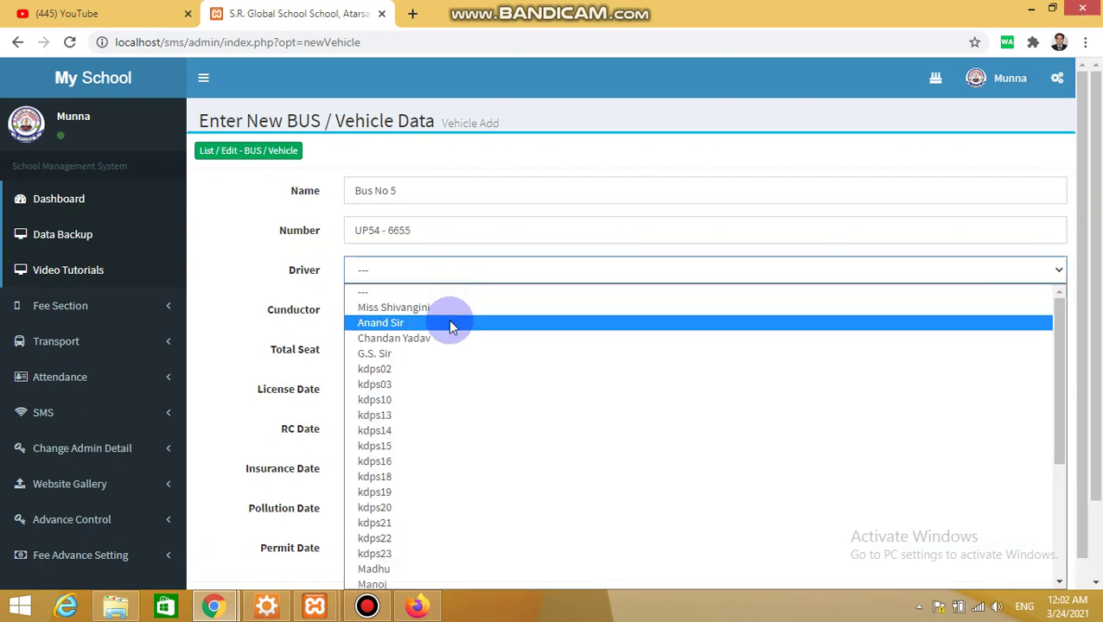
{"action": "left_click", "coordinate": [450, 323]}
{"action": "left_click", "coordinate": [445, 315]}
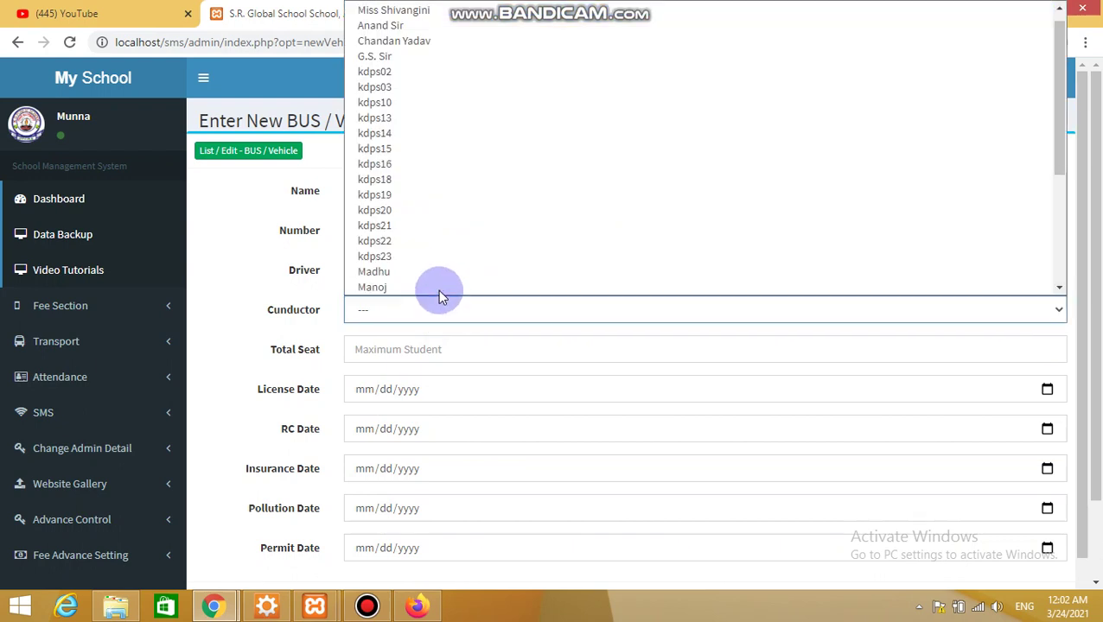
{"action": "left_click", "coordinate": [438, 291]}
{"action": "left_click", "coordinate": [446, 345]}
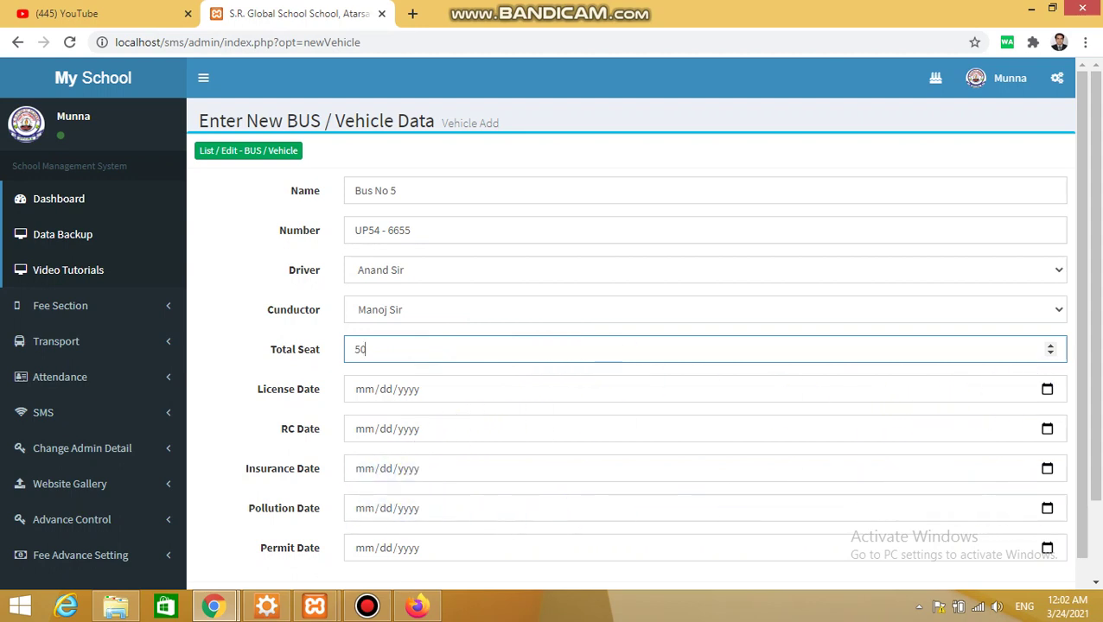
{"action": "left_click_drag", "start_coordinate": [1091, 491], "coordinate": [1089, 571]}
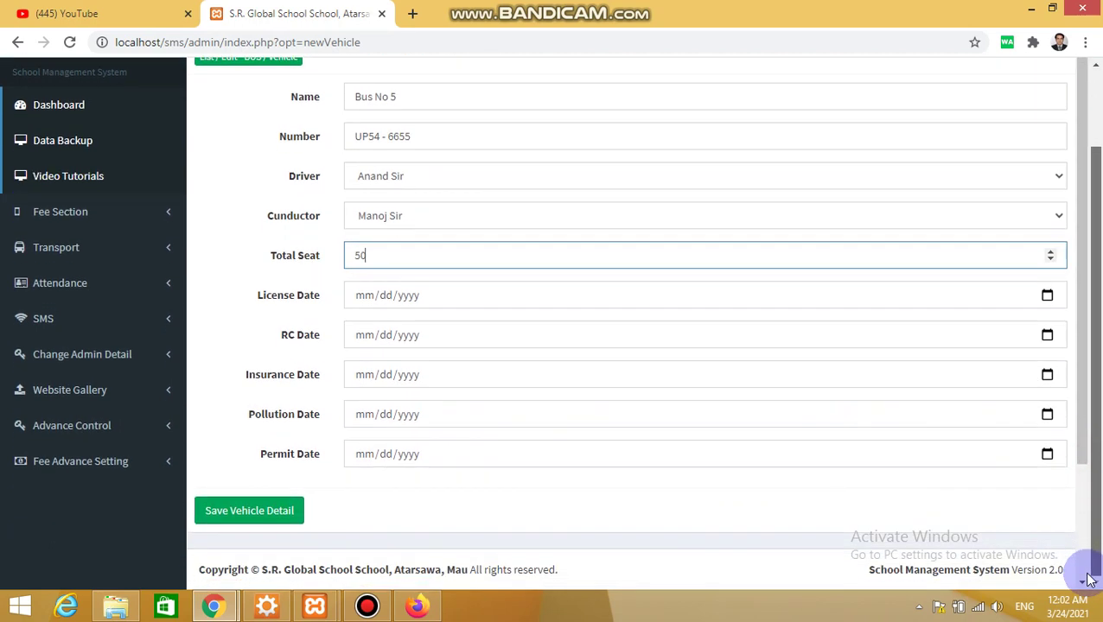
{"action": "left_click", "coordinate": [257, 513]}
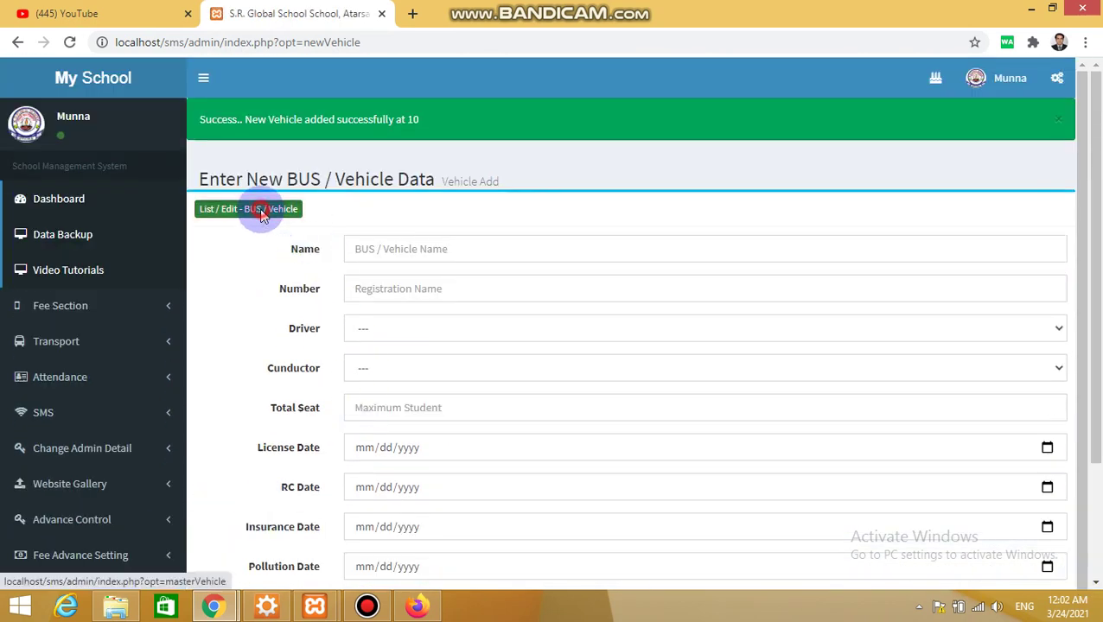
Sort the vehicle list by name and highlight the empty Bus No 5 and overfilled Bus No. 2 rows
{"action": "left_click", "coordinate": [262, 215]}
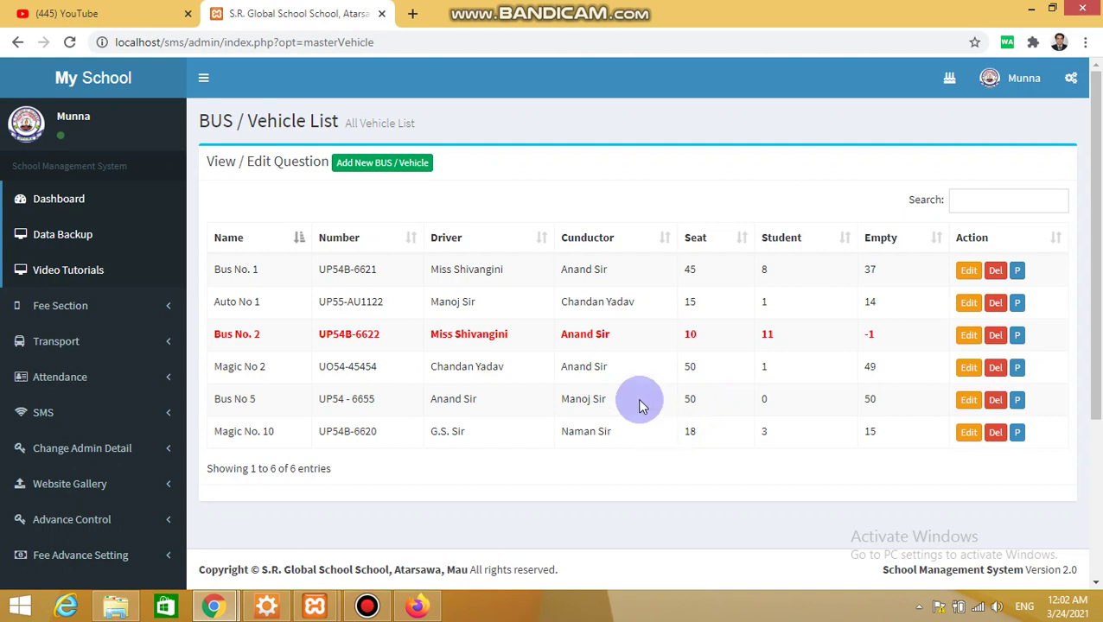
{"action": "left_click", "coordinate": [248, 242]}
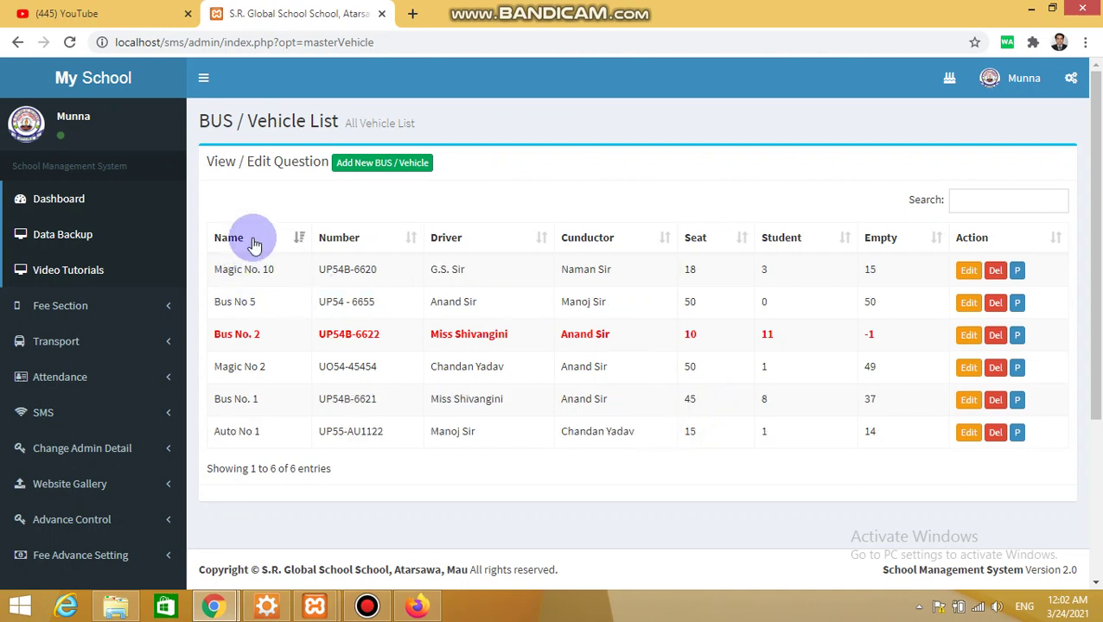
{"action": "left_click", "coordinate": [254, 243]}
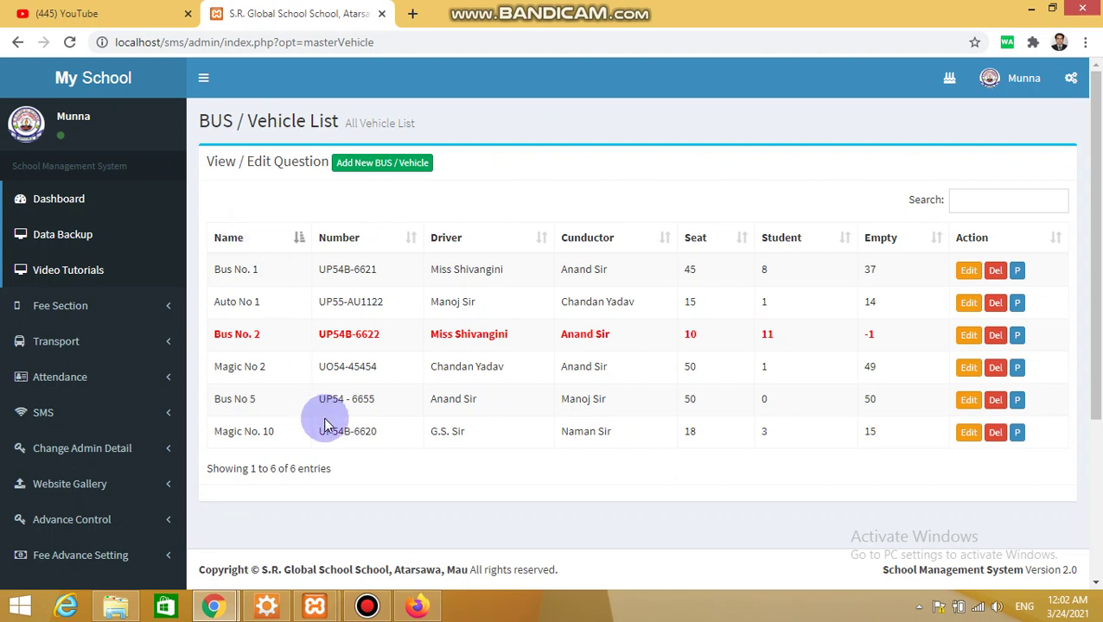
{"action": "left_click_drag", "start_coordinate": [219, 399], "coordinate": [698, 415]}
{"action": "double_click", "coordinate": [692, 405]}
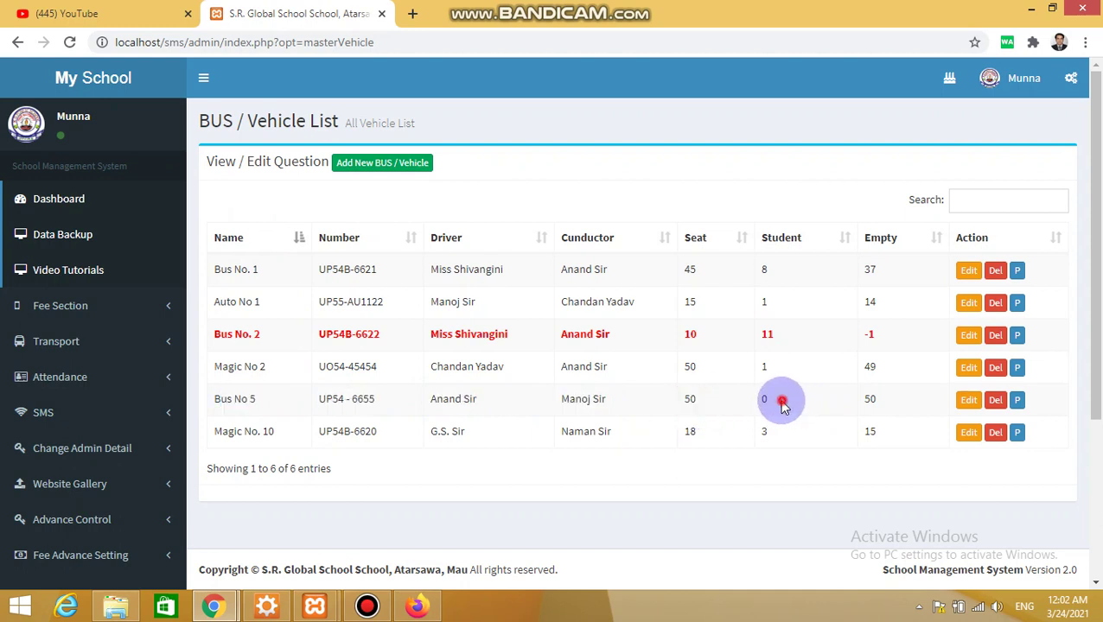
{"action": "double_click", "coordinate": [781, 404]}
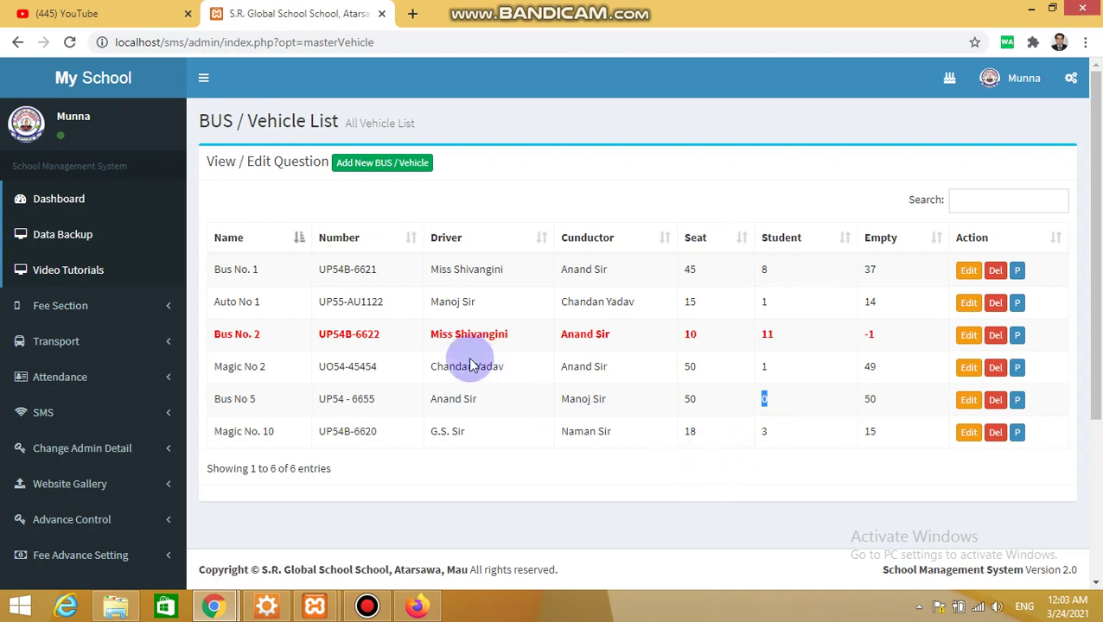
{"action": "left_click", "coordinate": [232, 336]}
{"action": "left_click_drag", "start_coordinate": [269, 343], "coordinate": [780, 345]}
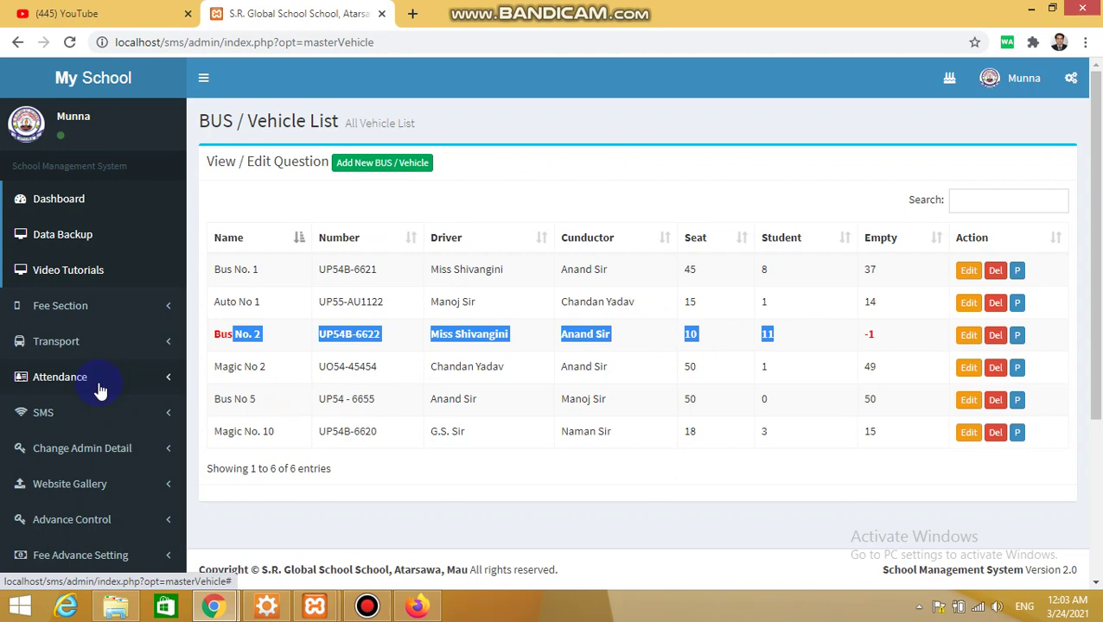
{"action": "scroll", "coordinate": [100, 391], "scroll_direction": "down", "scroll_amount": 3}
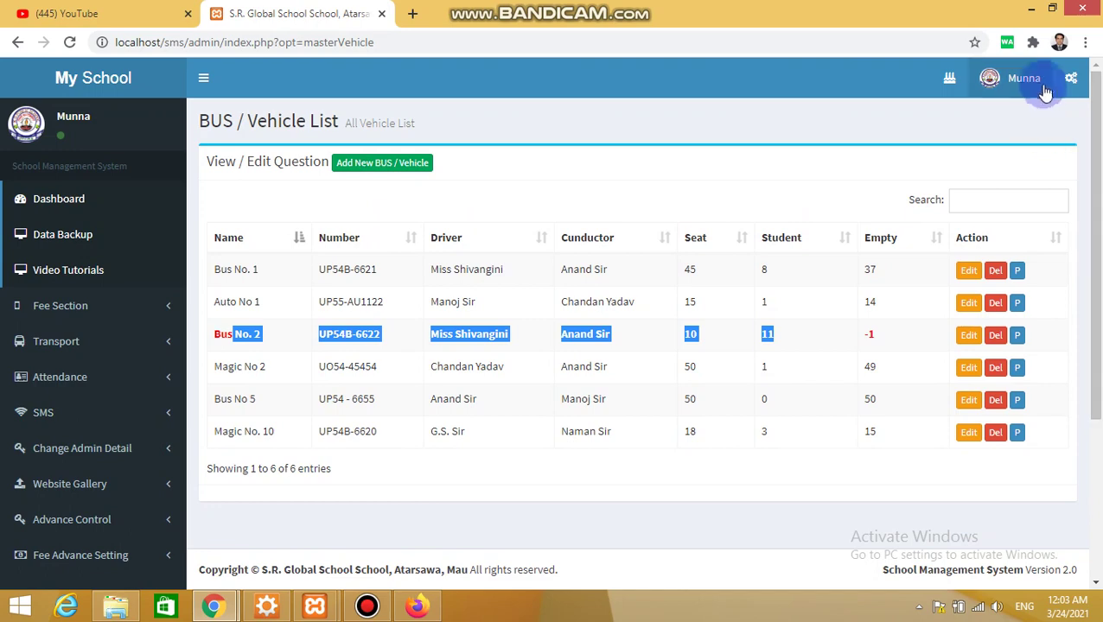
Sign the operator out and return to the admin's Fee Receipt Book window
{"action": "left_click", "coordinate": [1037, 76]}
{"action": "left_click", "coordinate": [990, 266]}
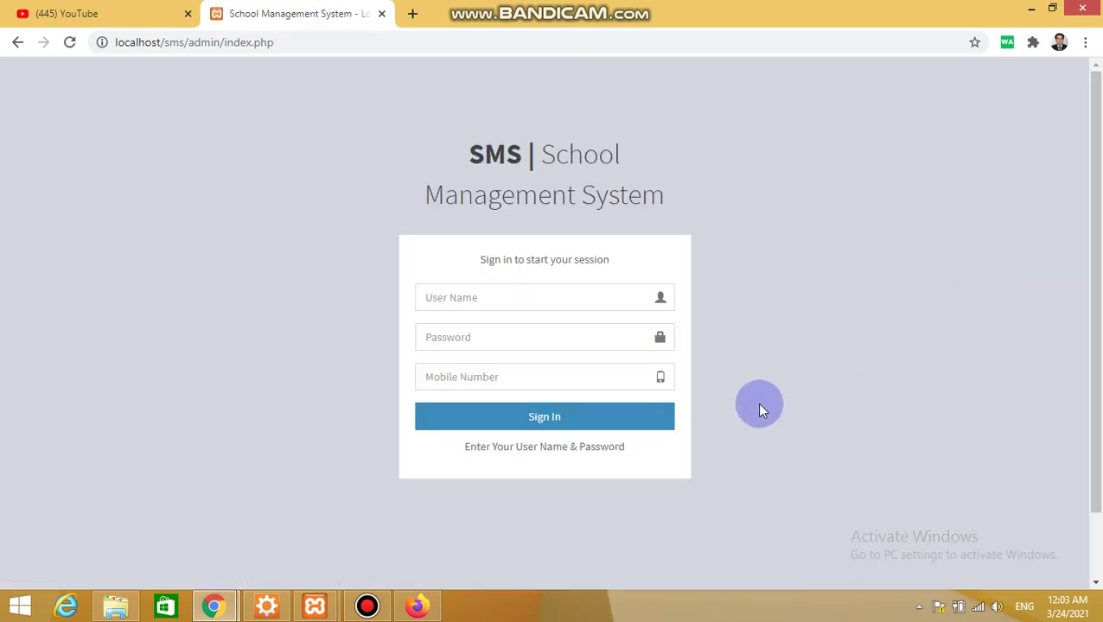
{"action": "key", "text": "alt+Tab"}
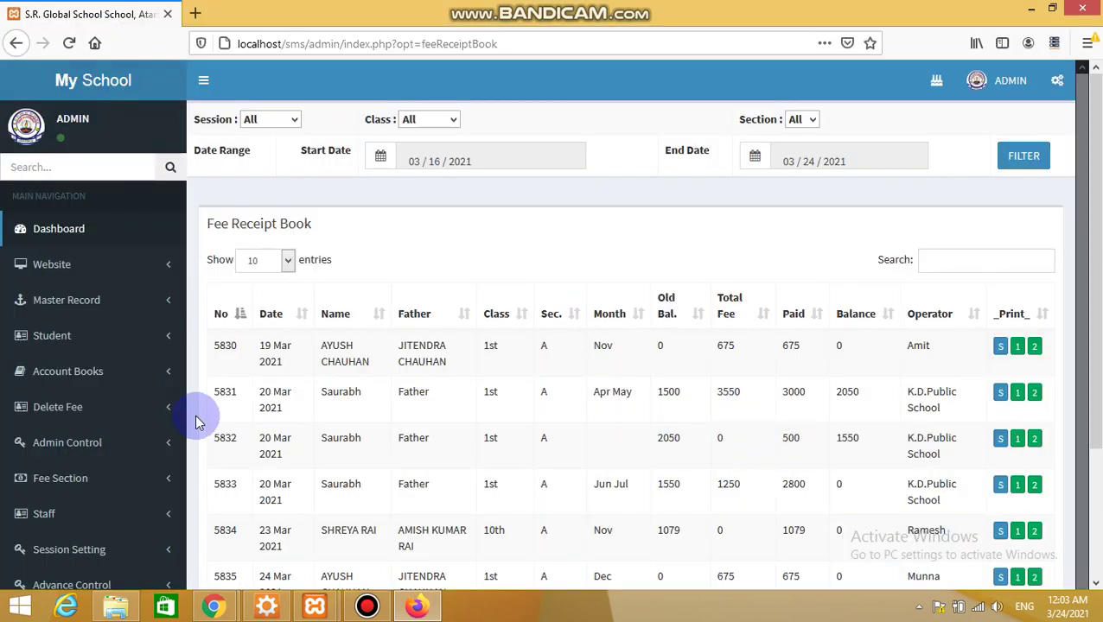
{"action": "scroll", "coordinate": [734, 432], "scroll_direction": "down", "scroll_amount": 3}
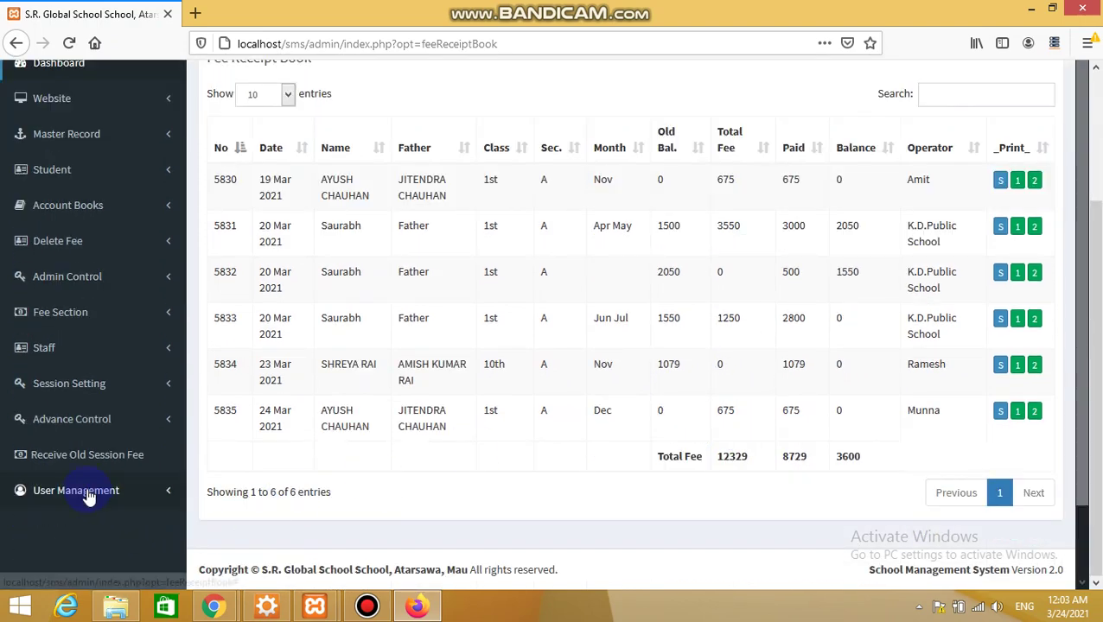
Add the Student Section permission to operator 6 in Operator Manager and save
{"action": "left_click", "coordinate": [86, 491]}
{"action": "left_click", "coordinate": [78, 522]}
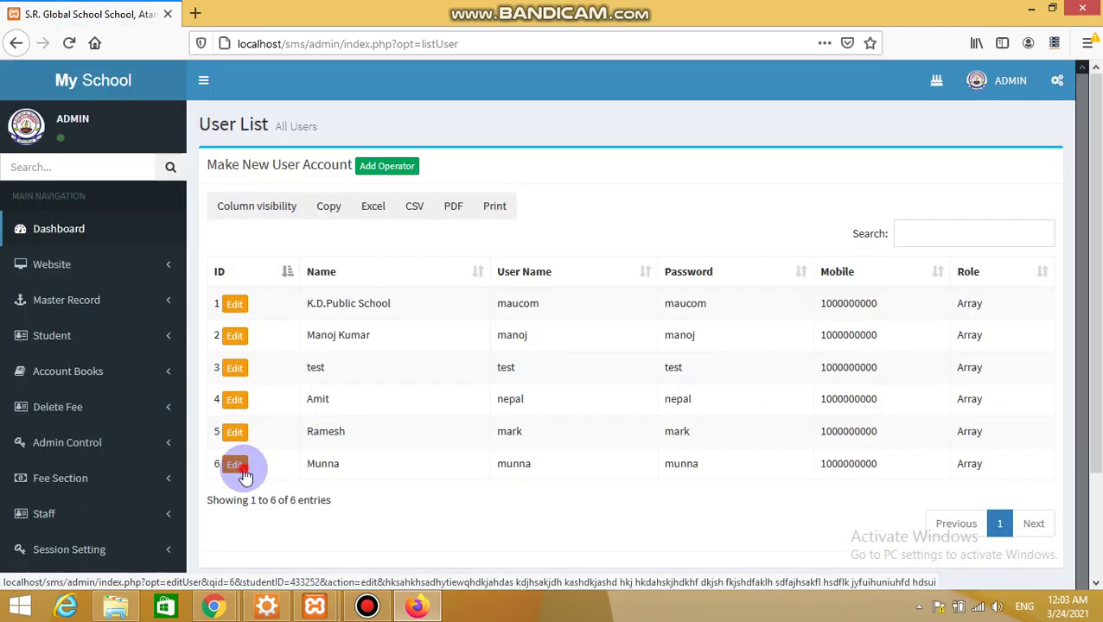
{"action": "left_click", "coordinate": [244, 475]}
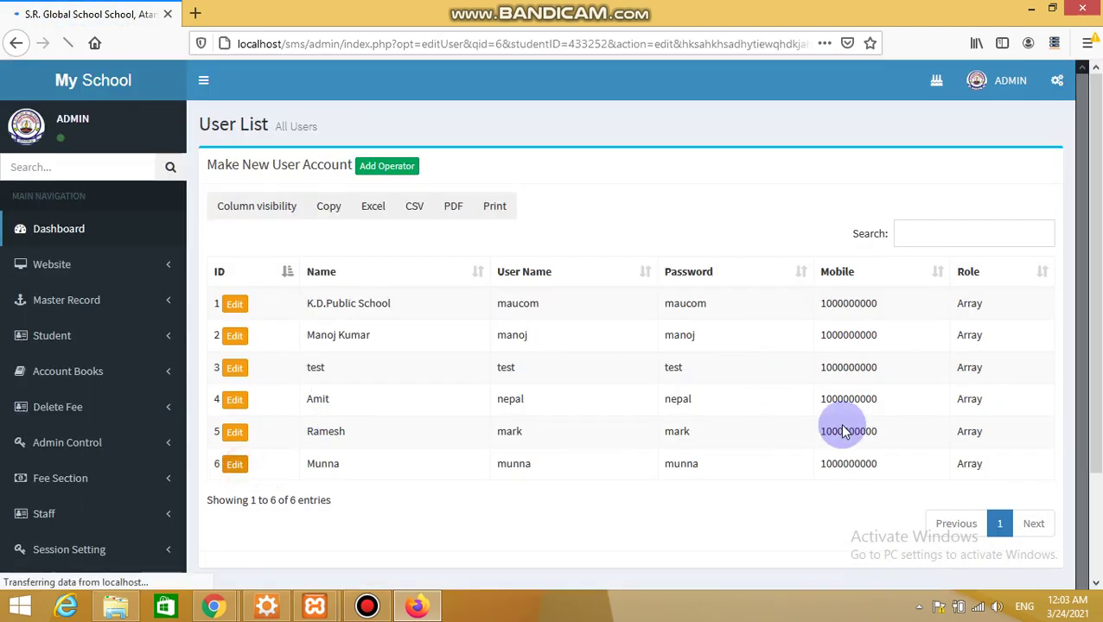
{"action": "left_click_drag", "start_coordinate": [1091, 320], "coordinate": [1094, 458]}
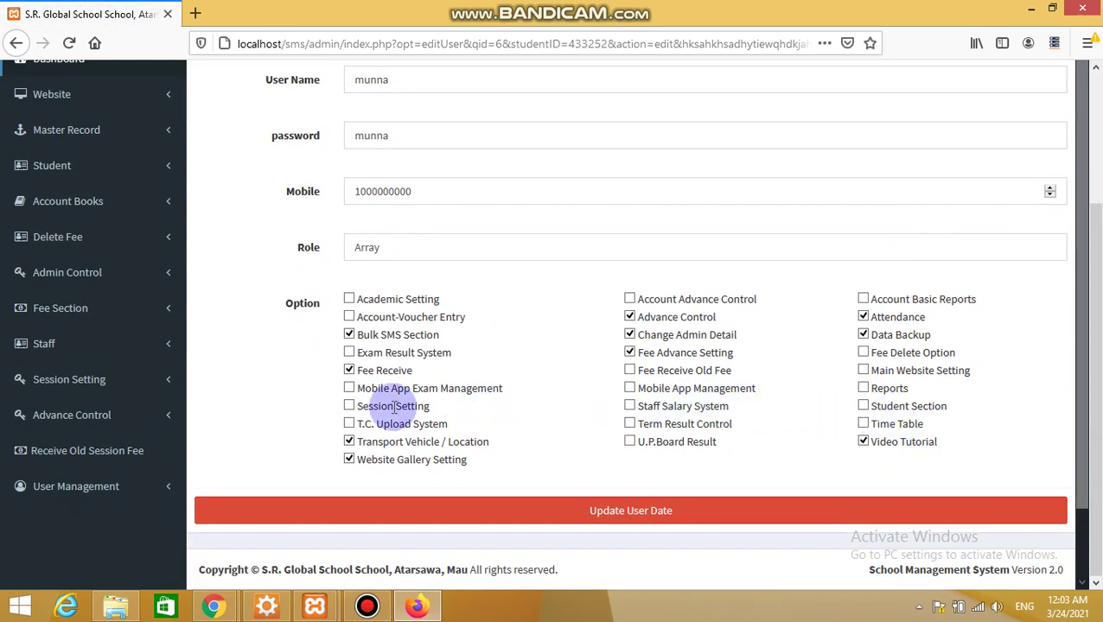
{"action": "left_click", "coordinate": [863, 406]}
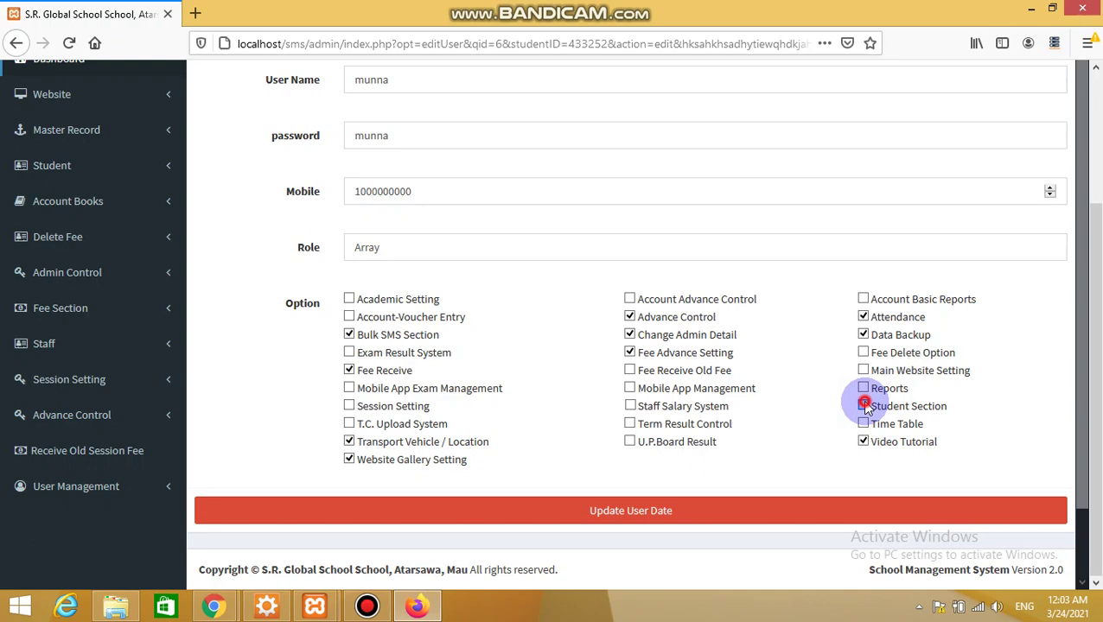
{"action": "left_click", "coordinate": [642, 517]}
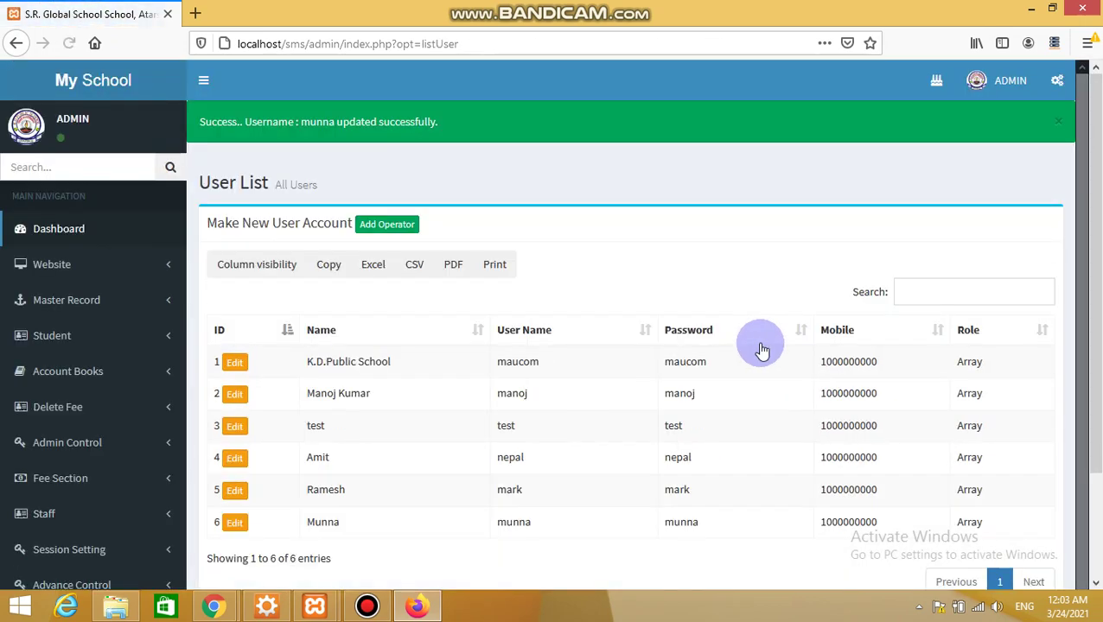
{"action": "key", "text": "alt+Tab"}
Sign back in with the operator's user name and password, dismiss the warning, and expand the Student section
{"action": "left_click", "coordinate": [572, 295]}
{"action": "type", "text": "munna"}
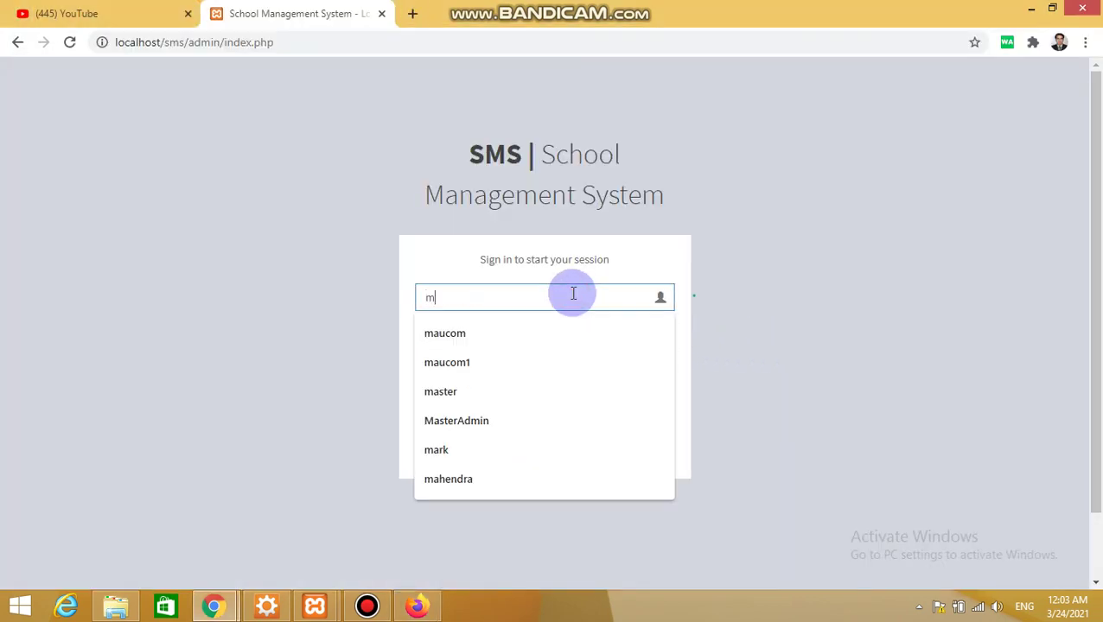
{"action": "key", "text": "Tab"}
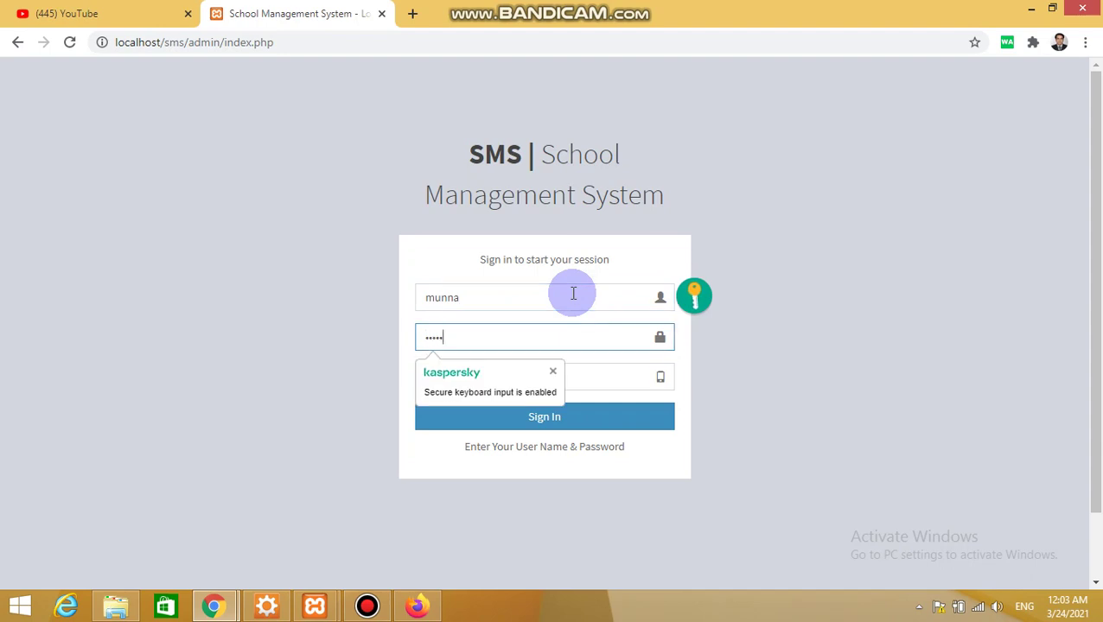
{"action": "key", "text": "Tab"}
{"action": "key", "text": "Return"}
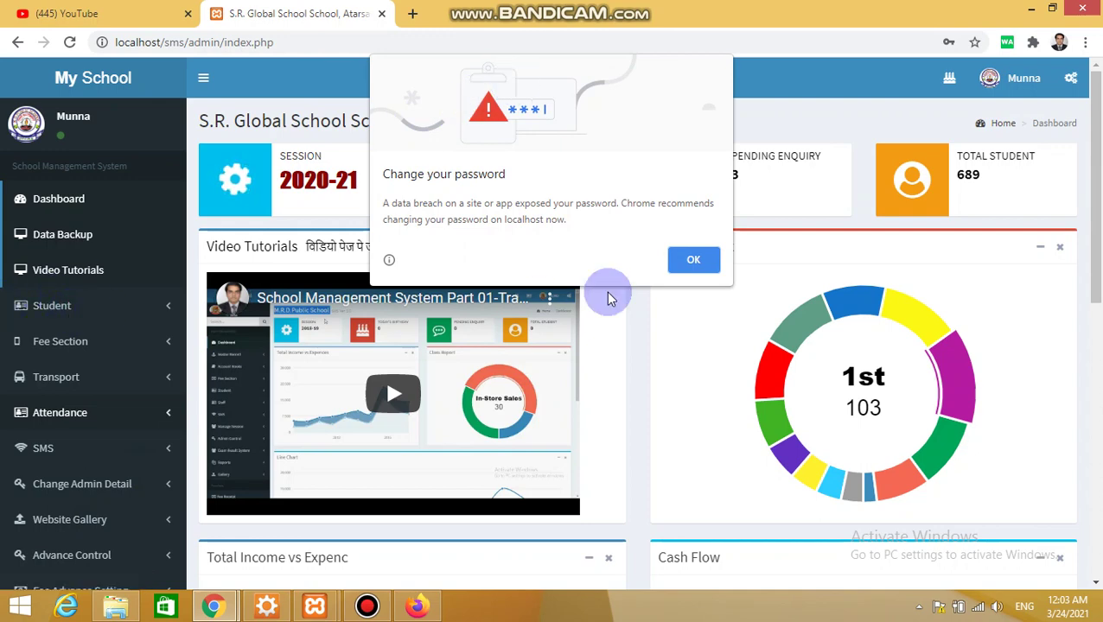
{"action": "left_click", "coordinate": [694, 259]}
{"action": "left_click", "coordinate": [160, 302]}
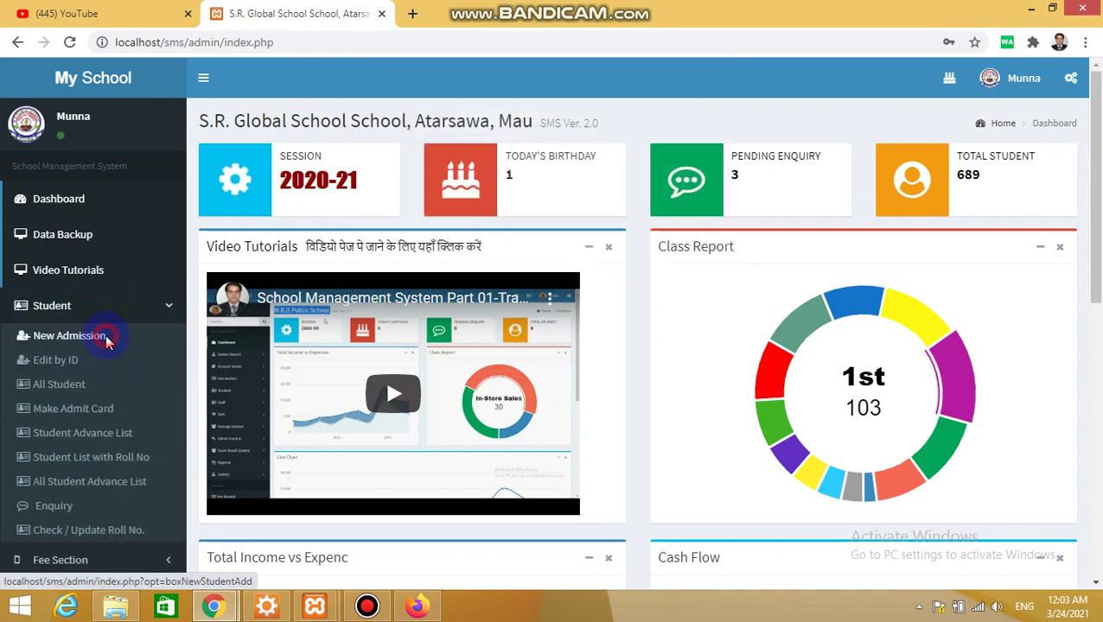
Start a new student admission with the student's name and class 1st
{"action": "left_click", "coordinate": [105, 339]}
{"action": "left_click", "coordinate": [404, 169]}
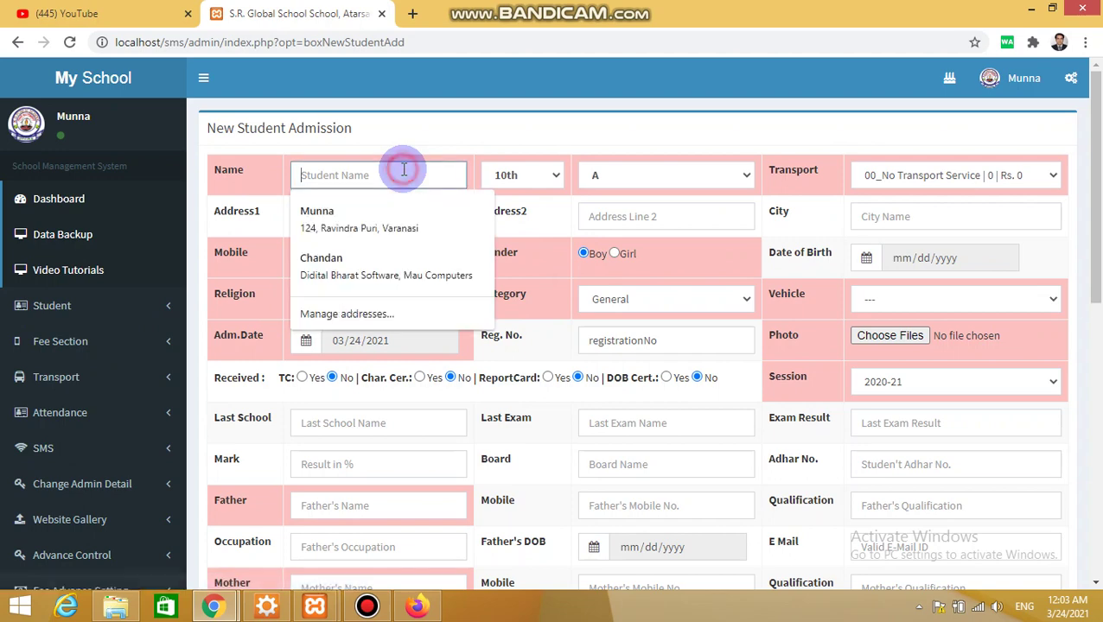
{"action": "type", "text": "Ritesh"}
{"action": "key", "text": "Tab"}
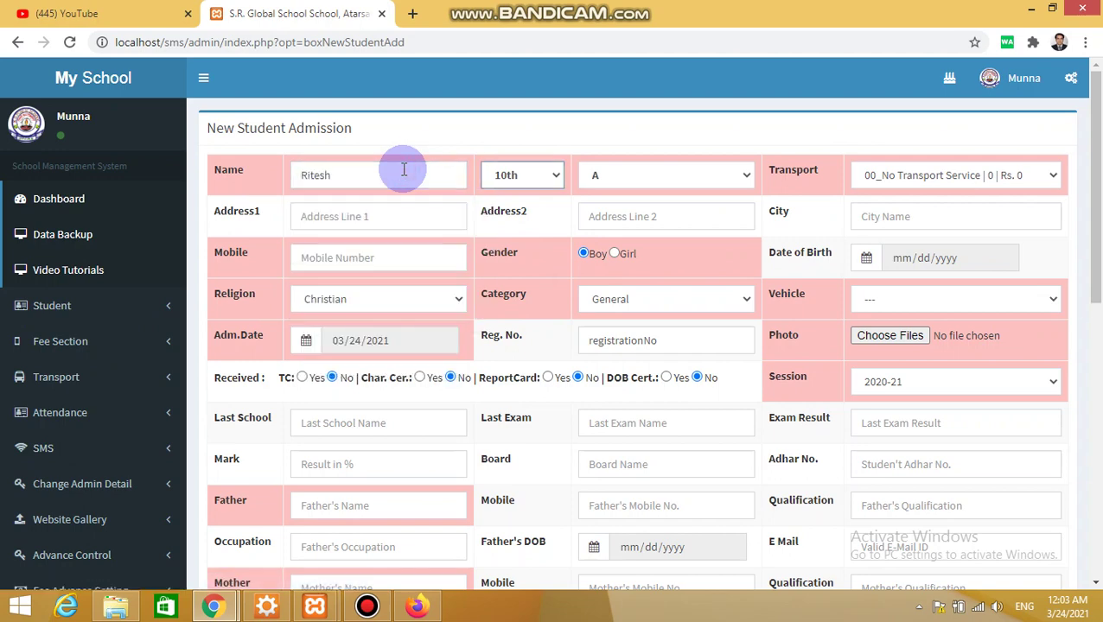
{"action": "left_click", "coordinate": [533, 177]}
{"action": "left_click", "coordinate": [514, 199]}
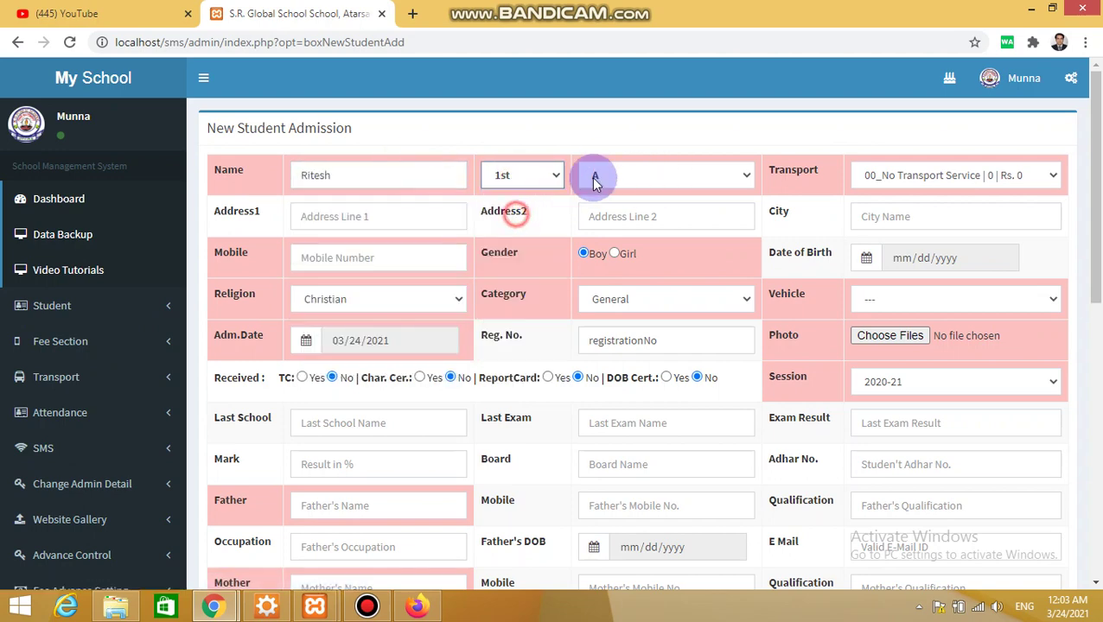
Assign the baghra 4km transport route at Rs. 600 and Bus No 5
{"action": "left_click", "coordinate": [982, 173]}
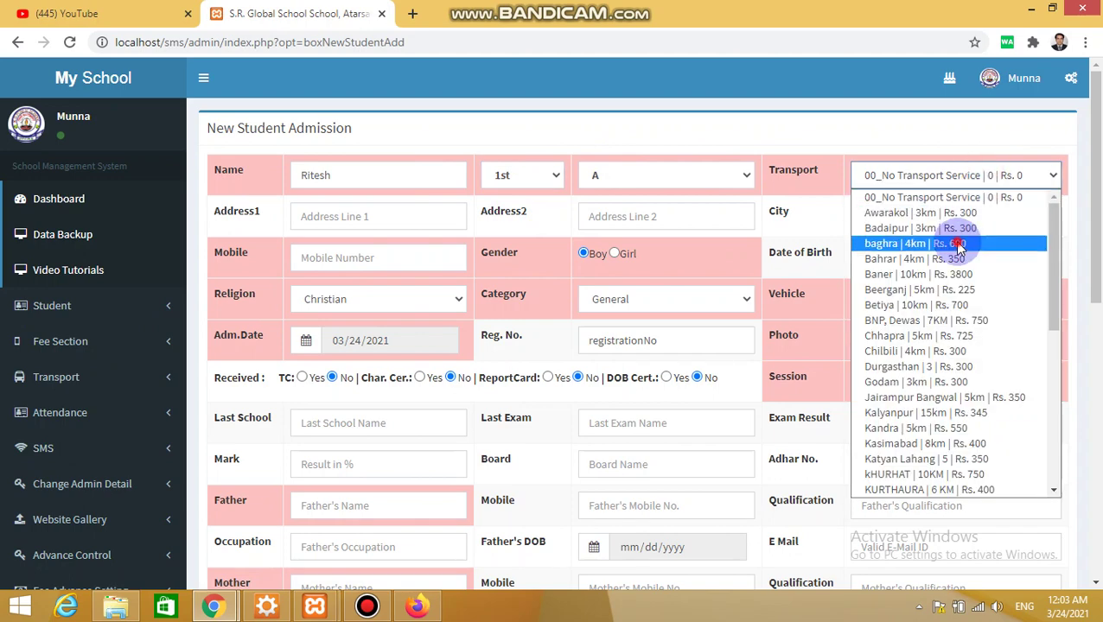
{"action": "left_click", "coordinate": [958, 240]}
{"action": "left_click", "coordinate": [916, 313]}
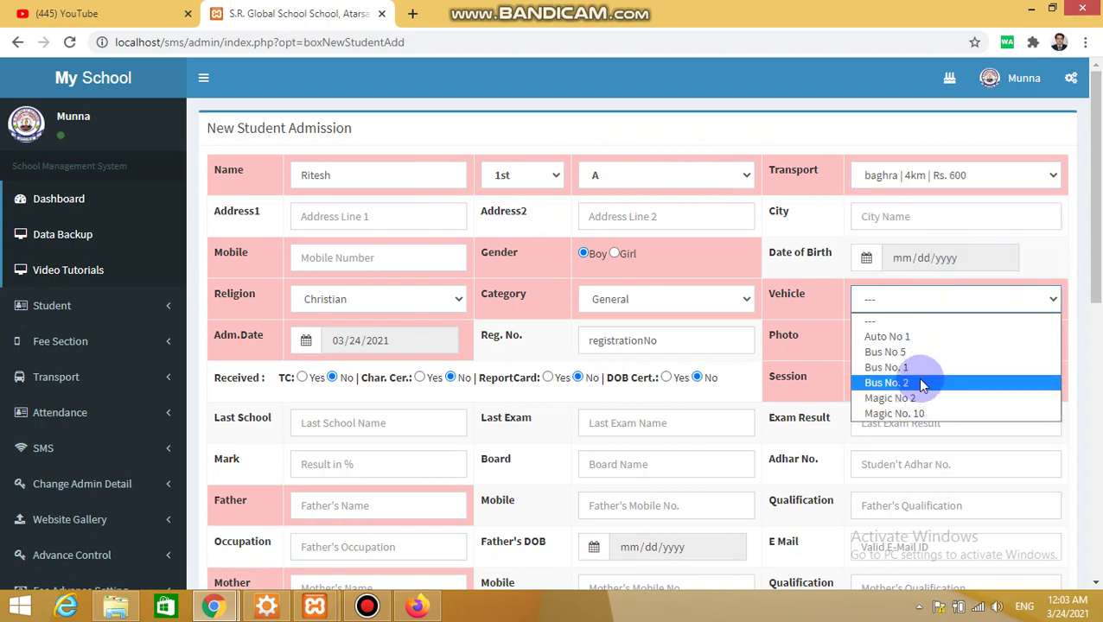
{"action": "left_click", "coordinate": [923, 355]}
Attach photo 5262_1583374227.jpg from the C:\temp\ndlm folder as the student's picture
{"action": "left_click", "coordinate": [907, 339]}
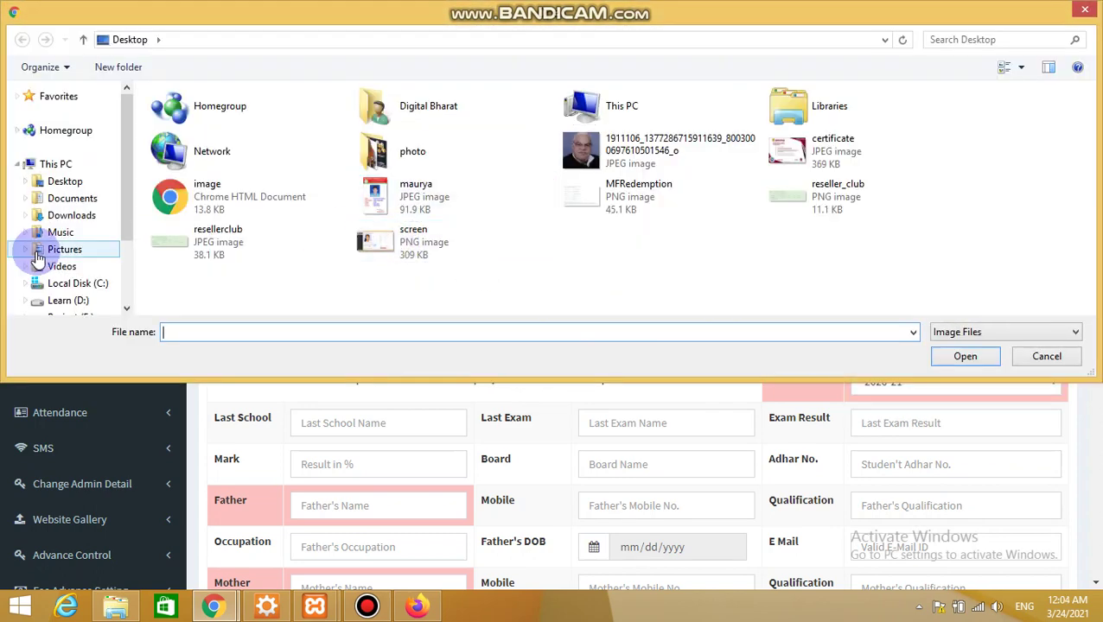
{"action": "left_click", "coordinate": [35, 283]}
{"action": "left_click", "coordinate": [321, 200]}
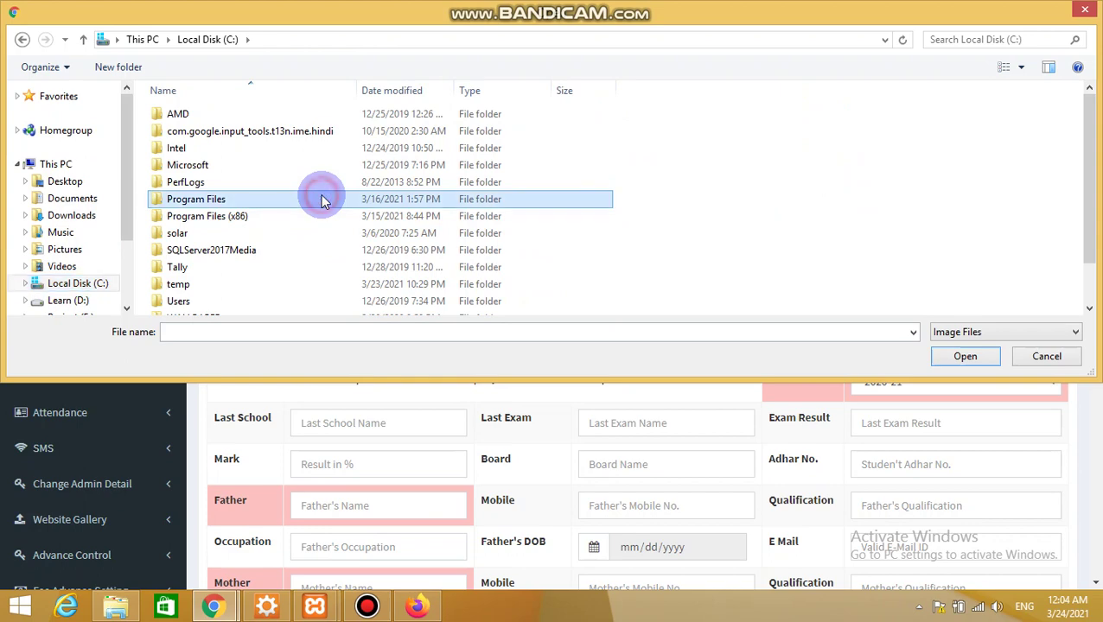
{"action": "key", "text": "t"}
{"action": "key", "text": "Return"}
{"action": "key", "text": "BackSpace"}
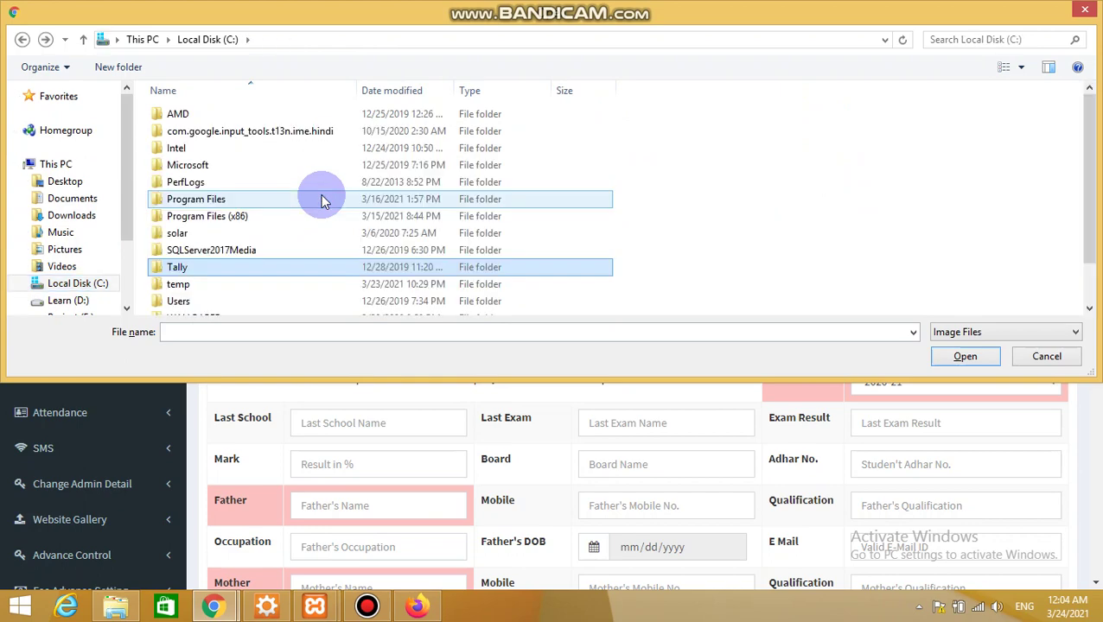
{"action": "key", "text": "t"}
{"action": "key", "text": "Return"}
{"action": "key", "text": "n"}
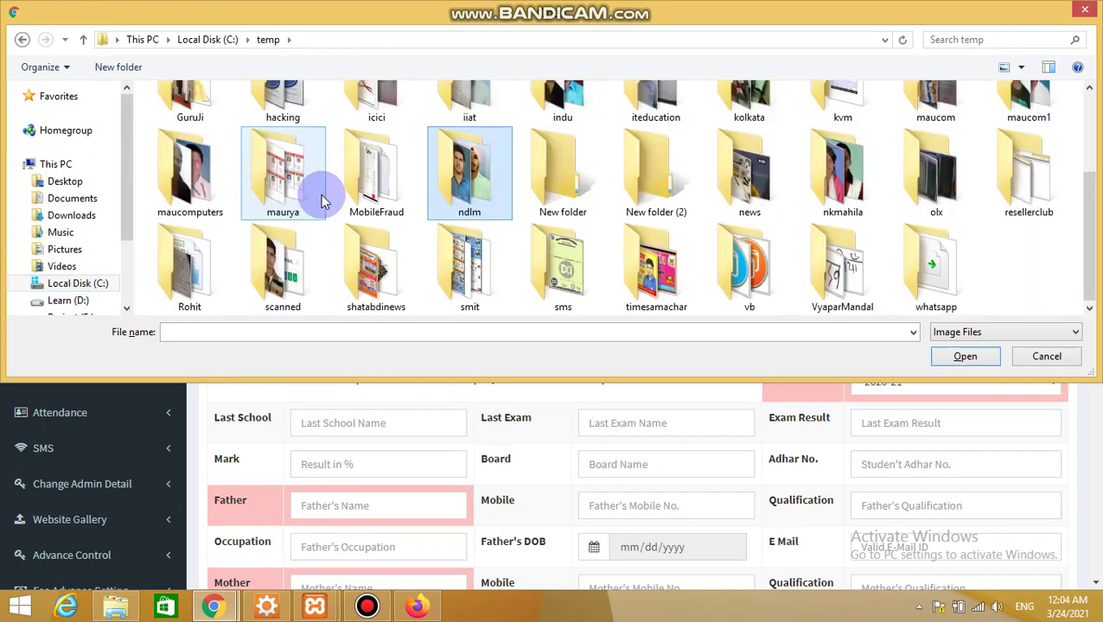
{"action": "key", "text": "Return"}
{"action": "double_click", "coordinate": [283, 259]}
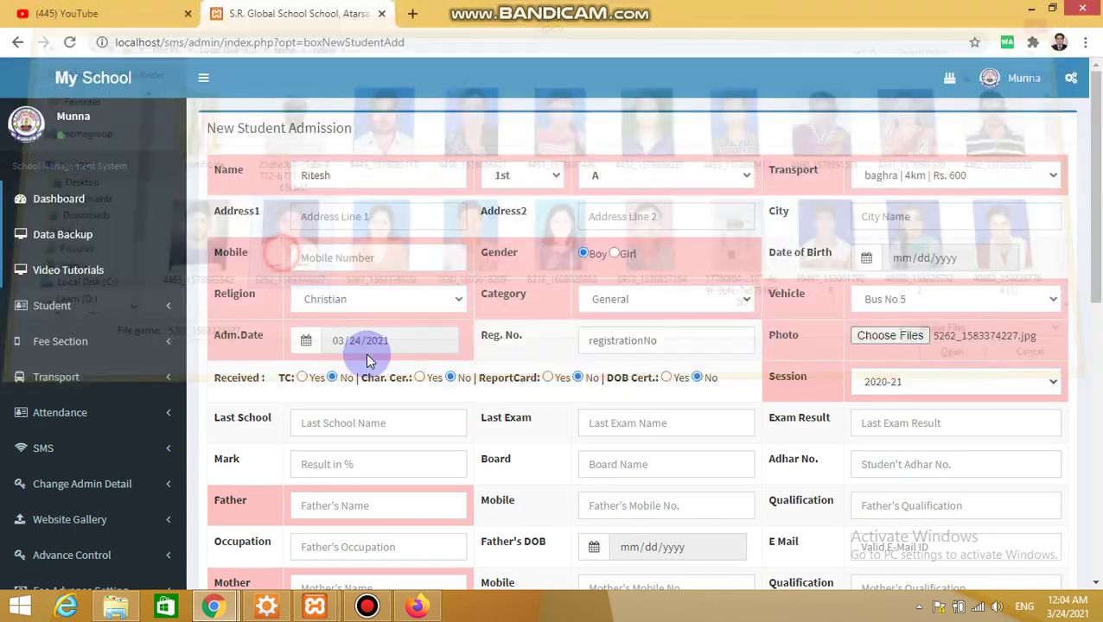
Fill father and mother names from suggestions and autofill address, city and mobile from a saved entry
{"action": "left_click", "coordinate": [374, 497]}
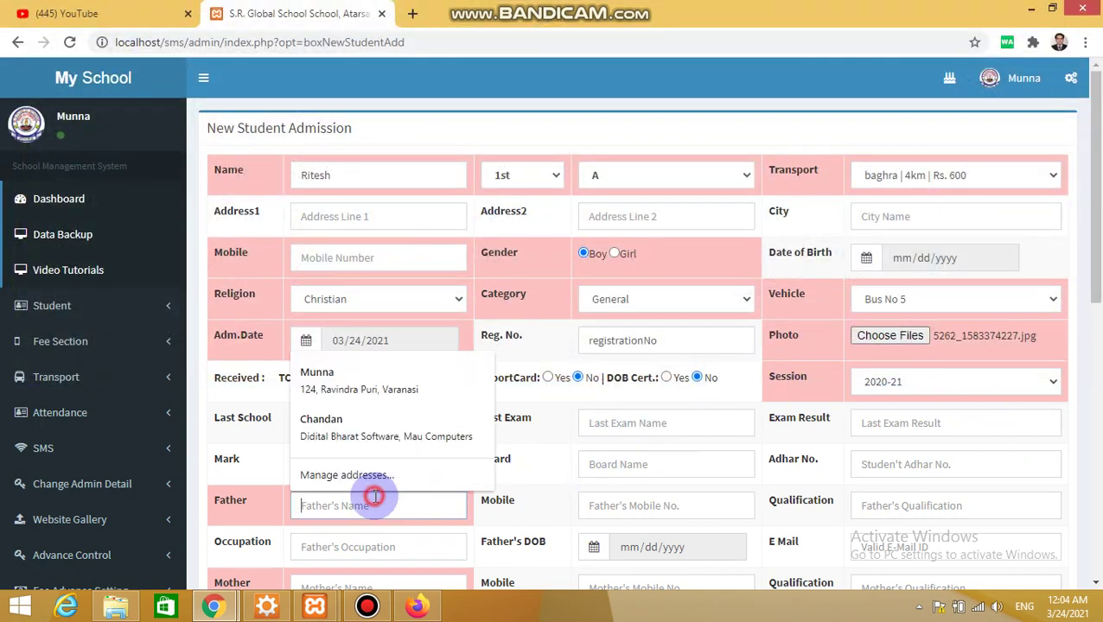
{"action": "type", "text": "Fa"}
{"action": "left_click", "coordinate": [344, 542]}
{"action": "left_click", "coordinate": [345, 587]}
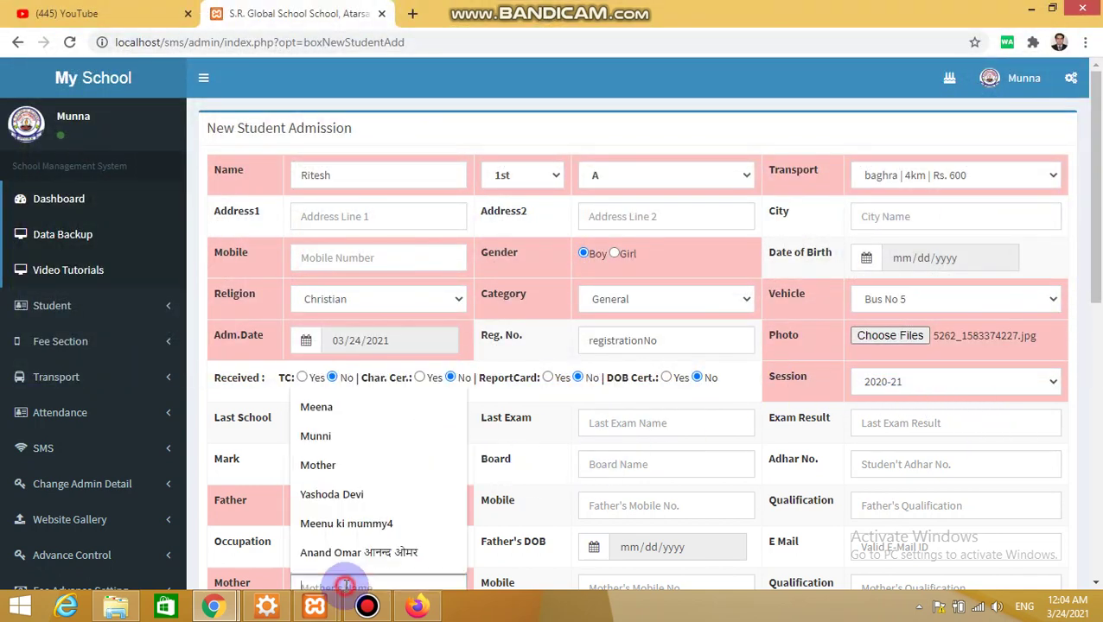
{"action": "type", "text": "Mother"}
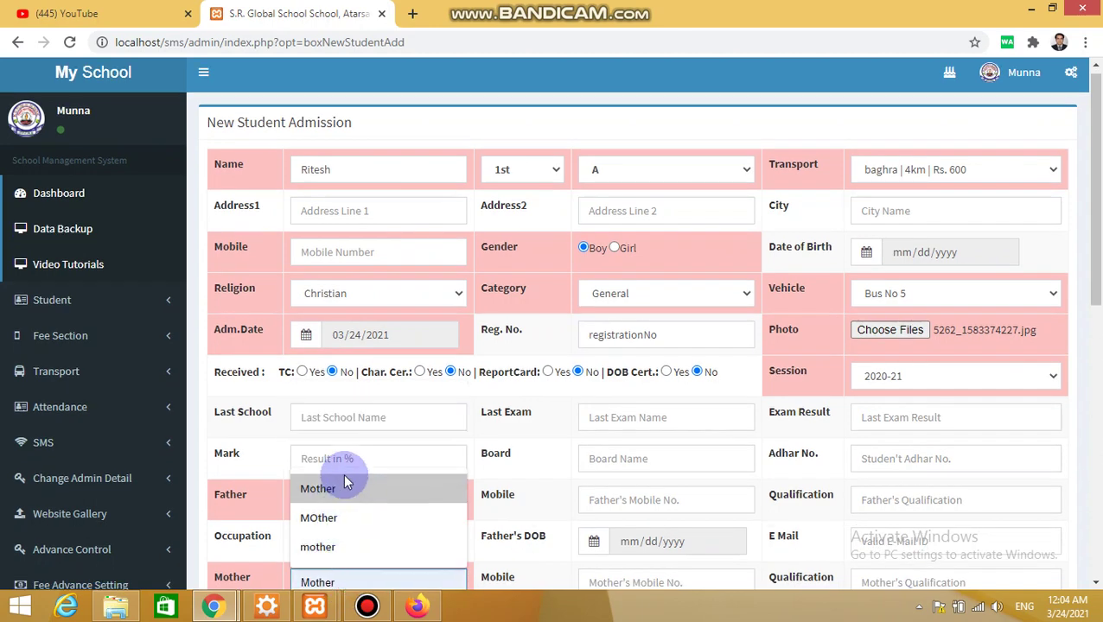
{"action": "left_click", "coordinate": [345, 490]}
{"action": "left_click", "coordinate": [350, 255]}
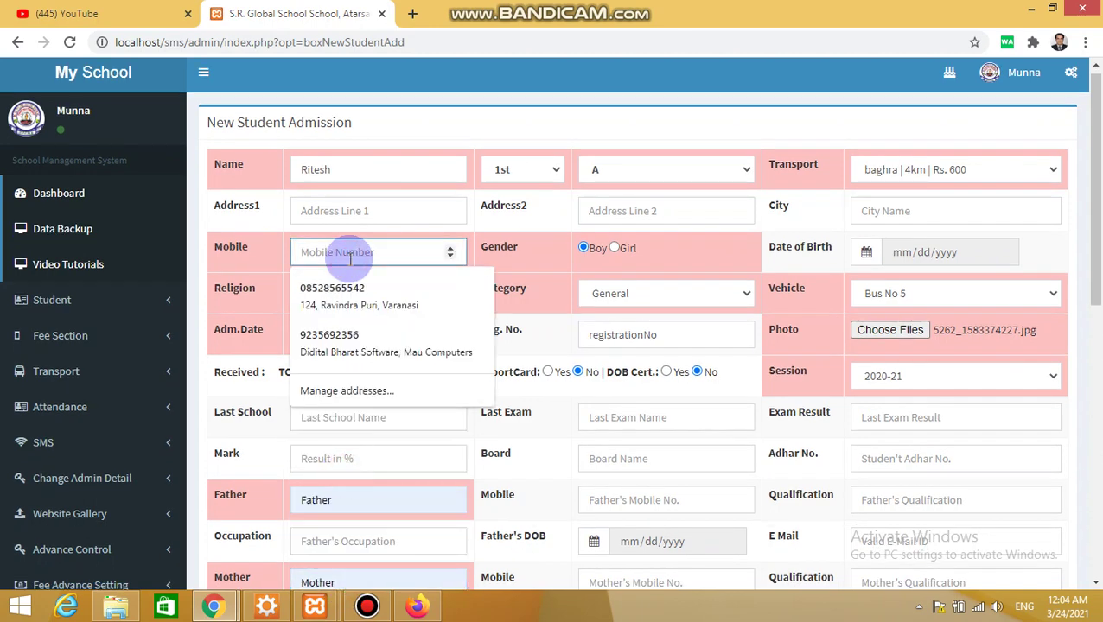
{"action": "key", "text": "Down"}
{"action": "key", "text": "Down"}
{"action": "key", "text": "Return"}
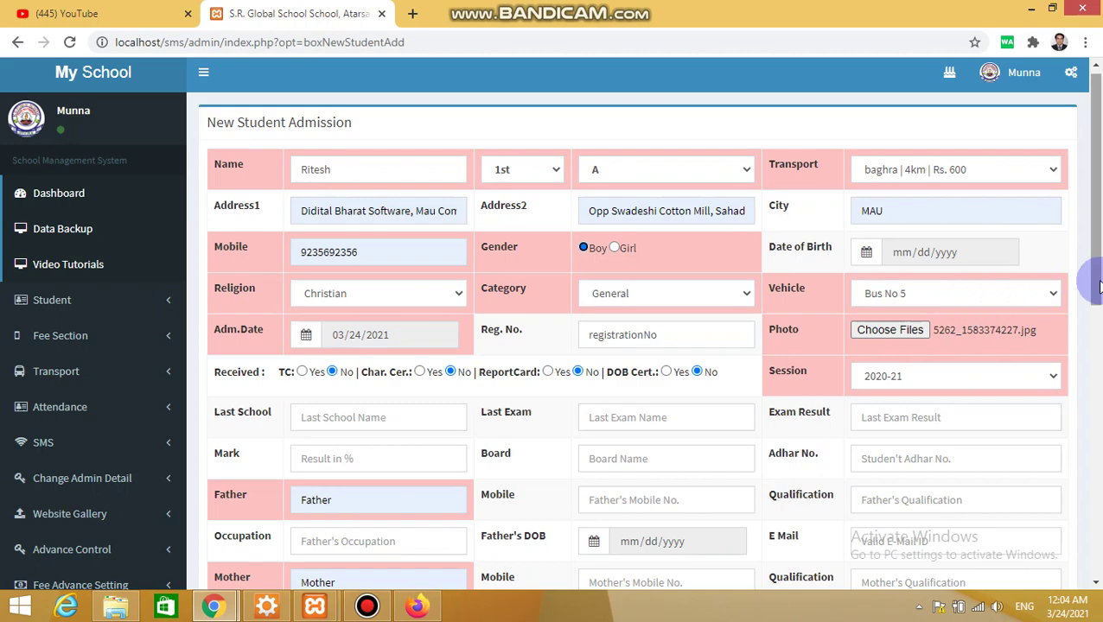
Turn off Send SMS and save the student's admission
{"action": "left_click_drag", "start_coordinate": [1098, 288], "coordinate": [1080, 492]}
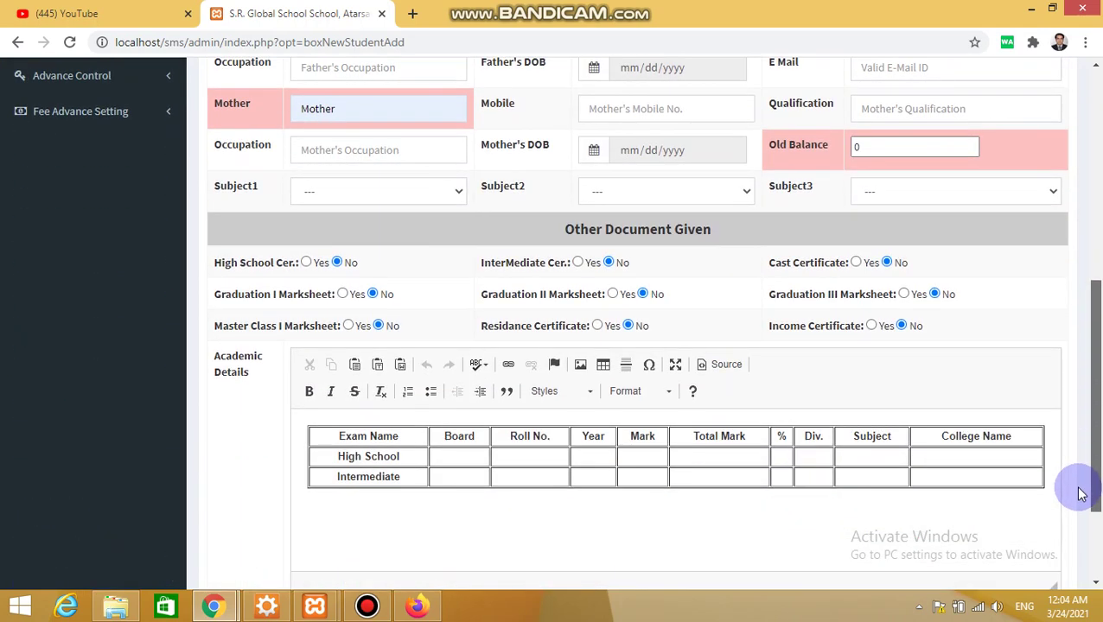
{"action": "scroll", "coordinate": [1080, 492], "scroll_direction": "up", "scroll_amount": 1}
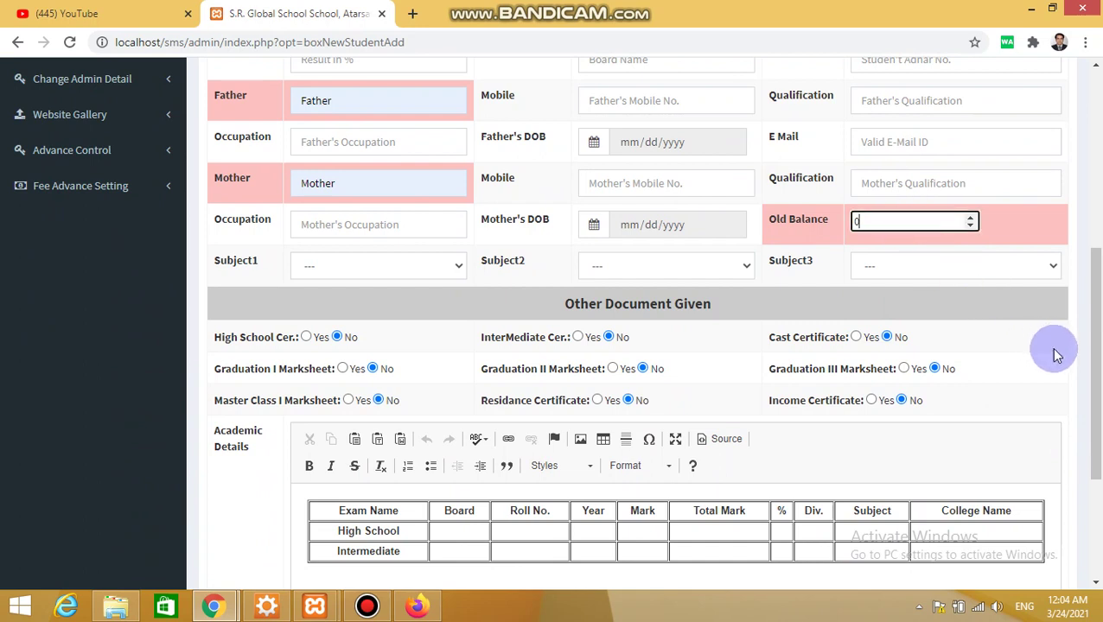
{"action": "left_click_drag", "start_coordinate": [1095, 437], "coordinate": [1087, 544]}
{"action": "left_click", "coordinate": [551, 472]}
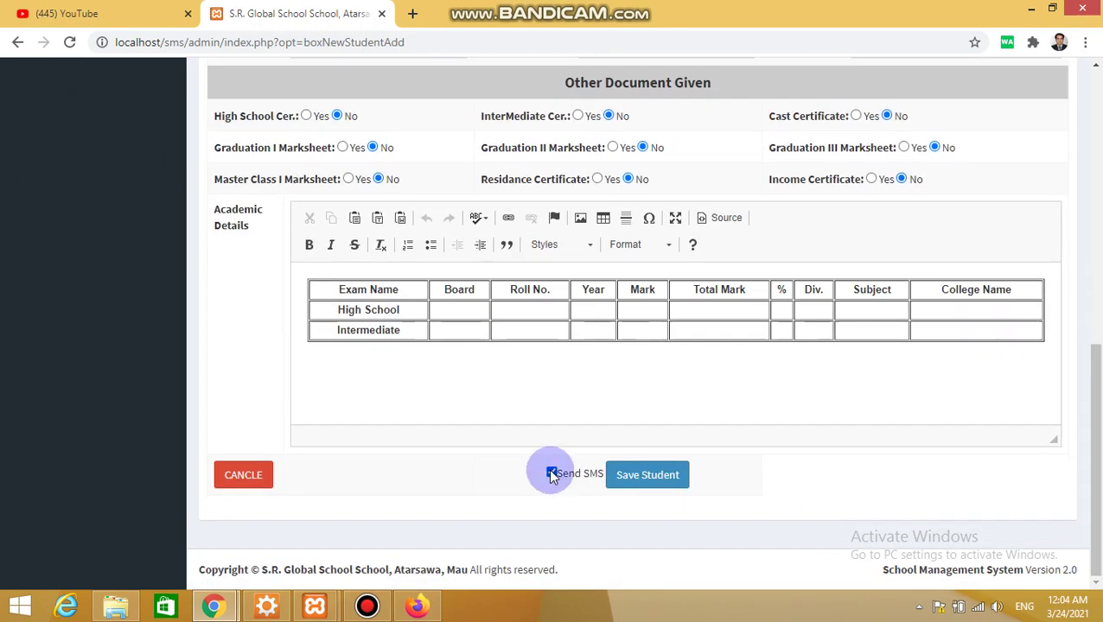
{"action": "left_click", "coordinate": [628, 480]}
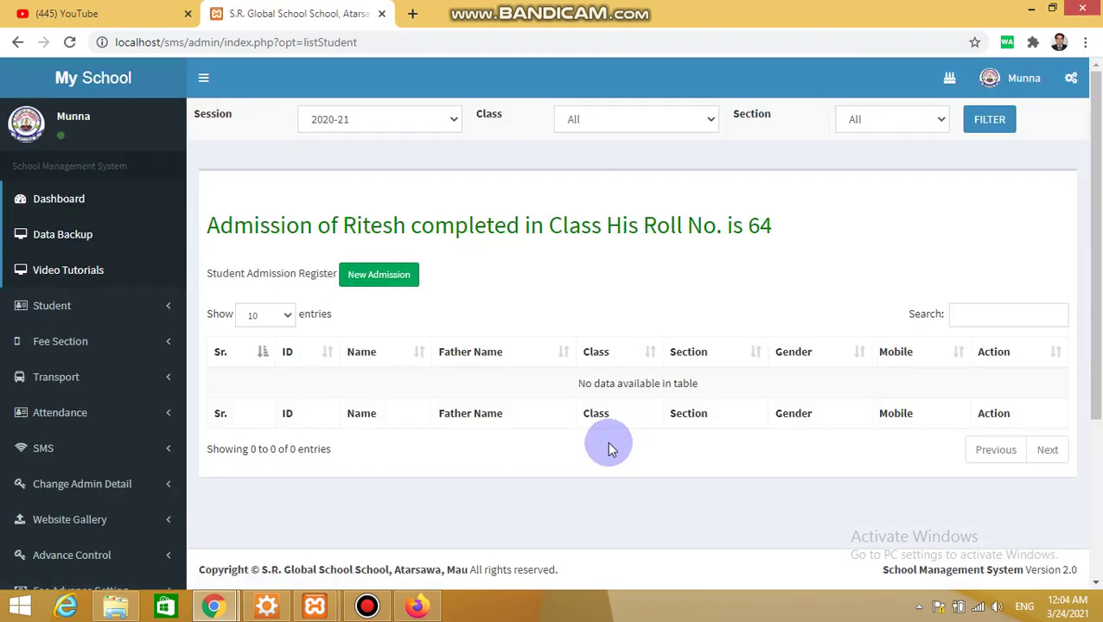
Open Transport > Vehicle Detail and check Bus No 5's student count and 49 empty seats
{"action": "left_click", "coordinate": [111, 379]}
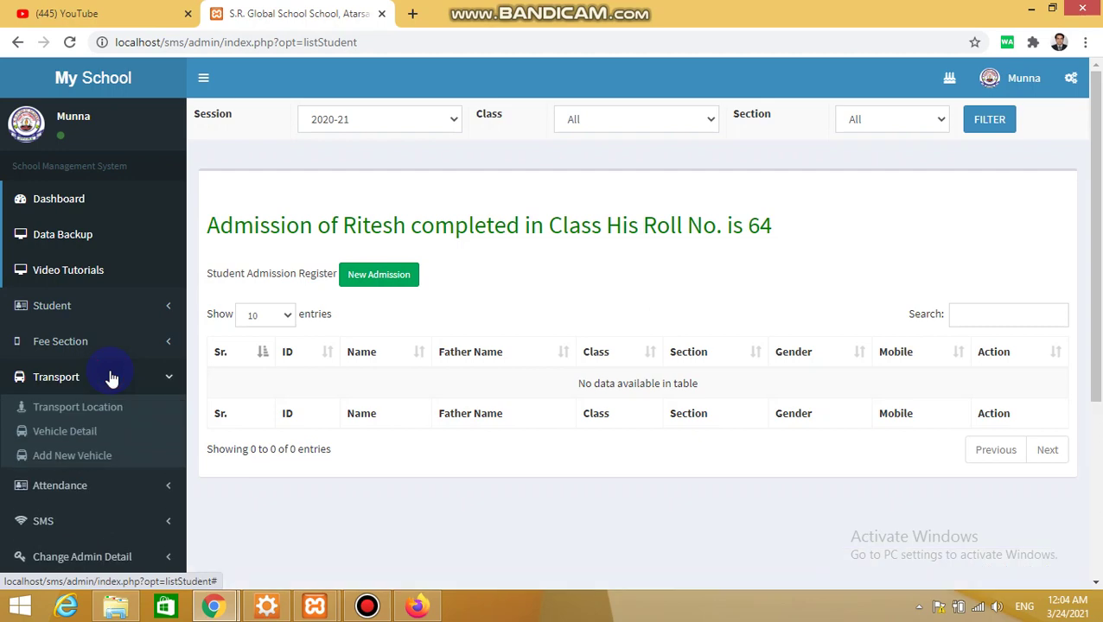
{"action": "left_click", "coordinate": [86, 431]}
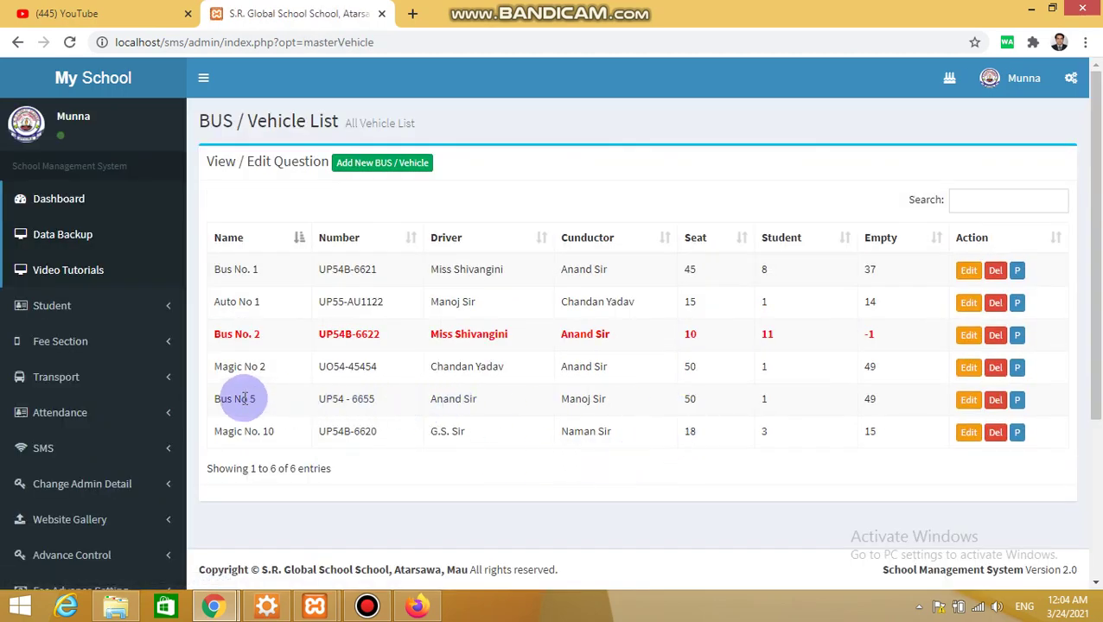
{"action": "left_click_drag", "start_coordinate": [783, 401], "coordinate": [696, 397]}
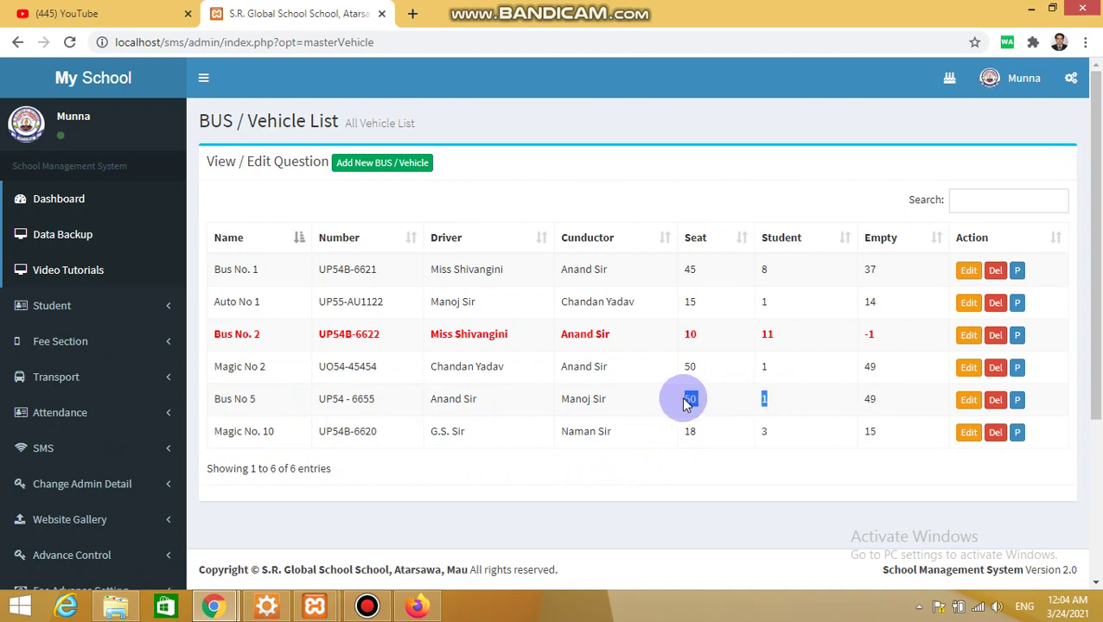
{"action": "double_click", "coordinate": [868, 399]}
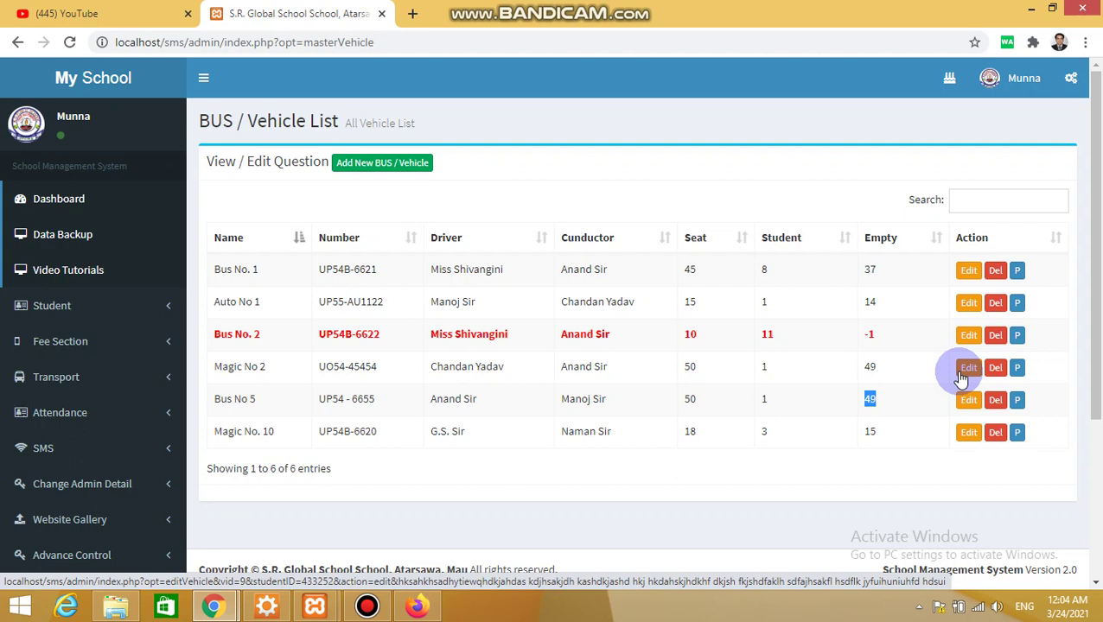
Open Magic No 2's student list, then return to the bus and vehicle list
{"action": "left_click", "coordinate": [1018, 369]}
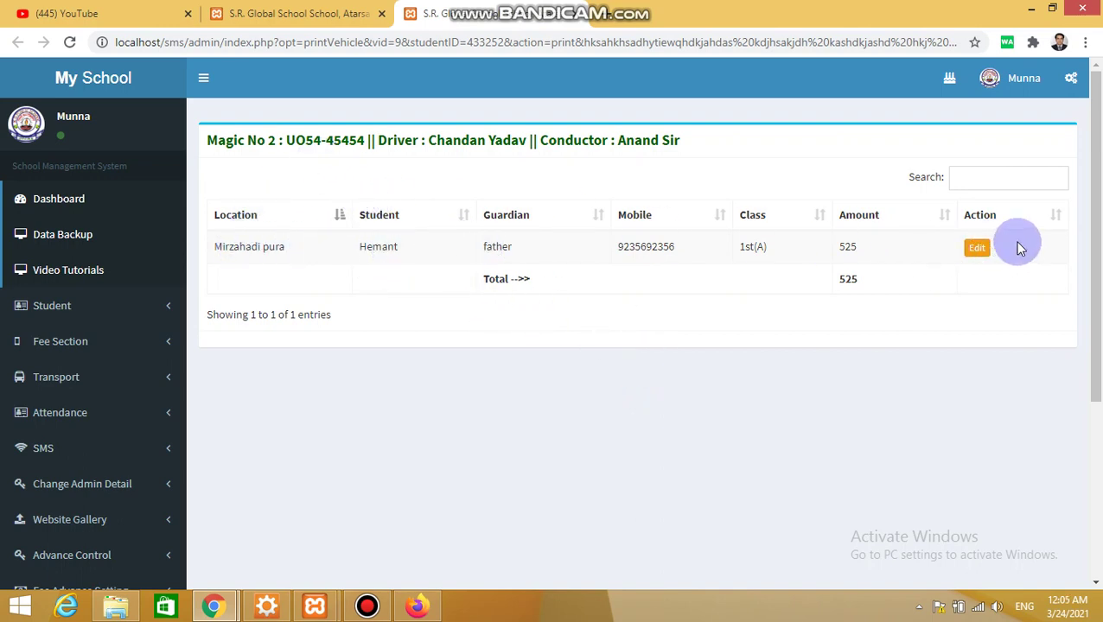
{"action": "left_click", "coordinate": [121, 380]}
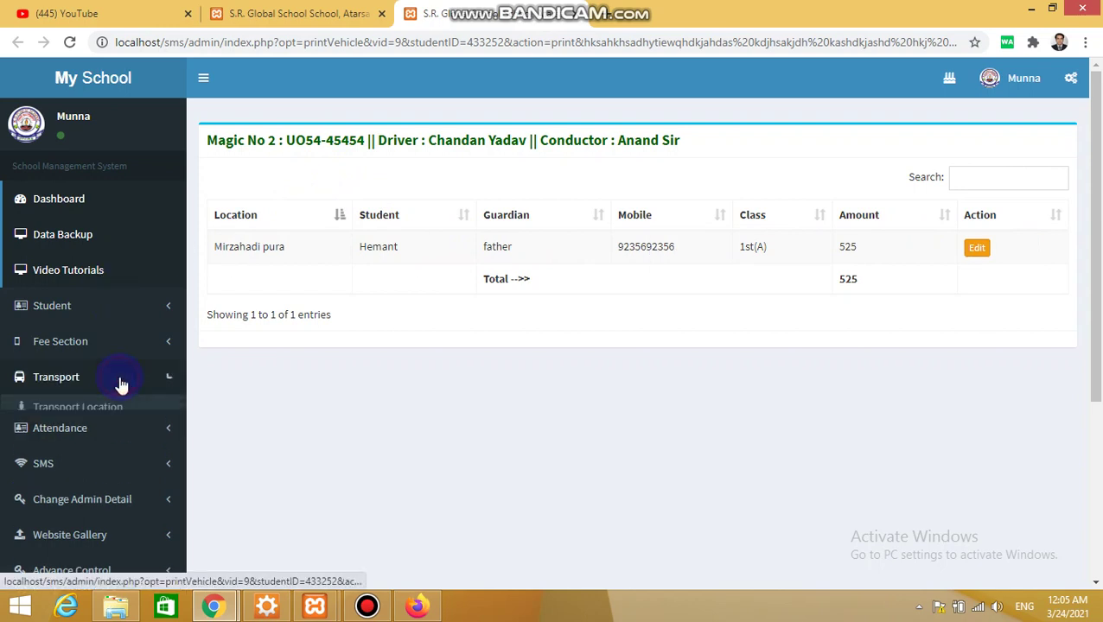
{"action": "left_click", "coordinate": [98, 429]}
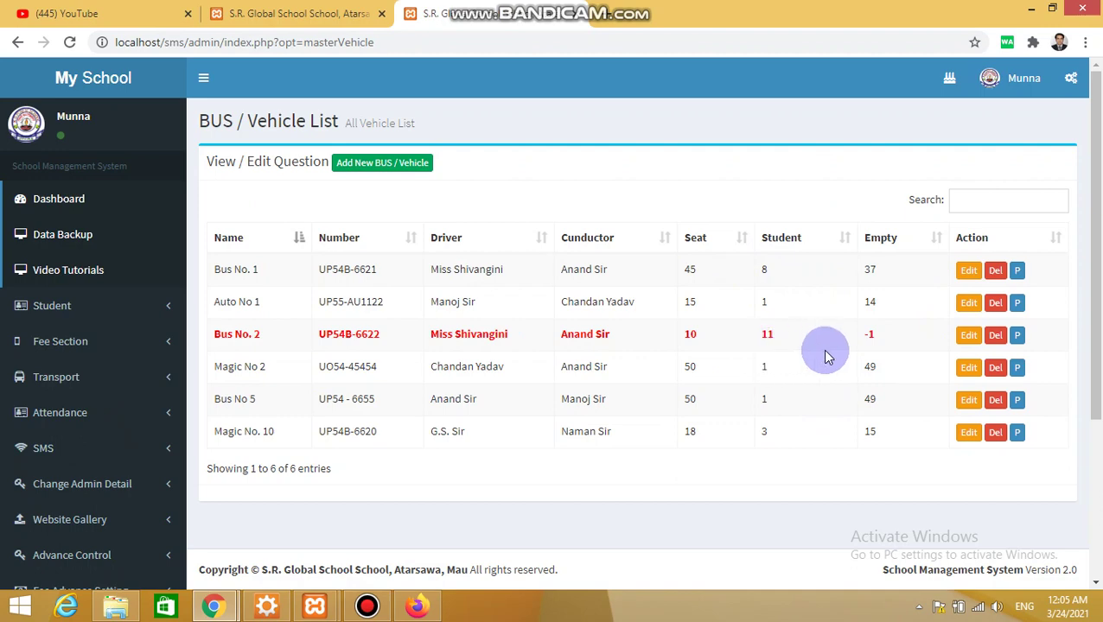
Open the student list for Bus No. 2 and look over its details heading
{"action": "left_click", "coordinate": [1017, 334]}
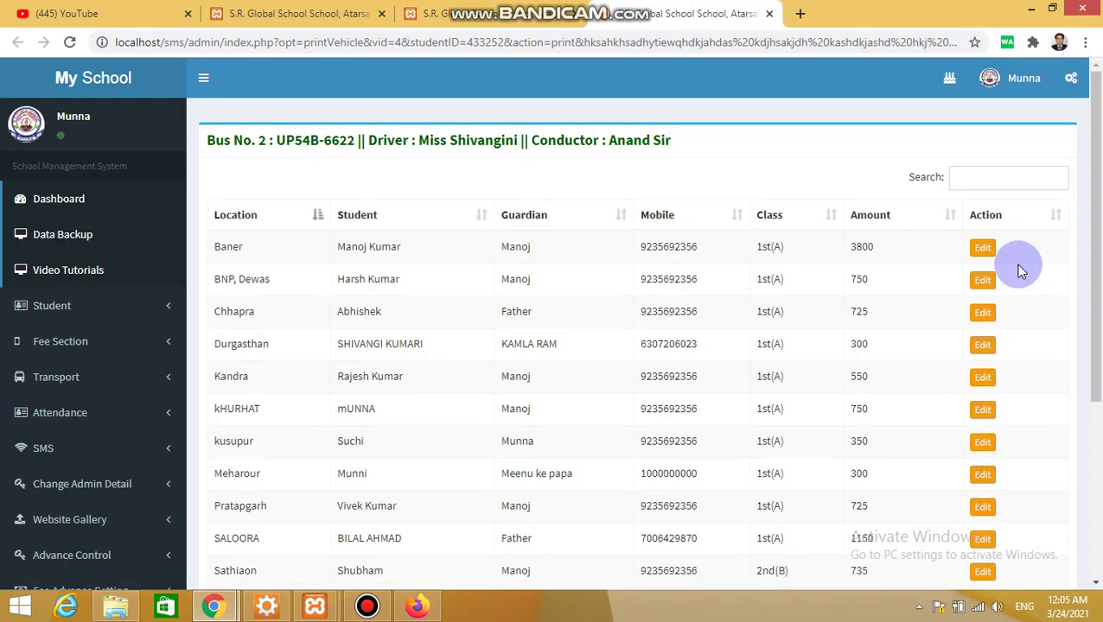
{"action": "left_click_drag", "start_coordinate": [216, 143], "coordinate": [476, 140]}
{"action": "left_click", "coordinate": [329, 139]}
{"action": "left_click", "coordinate": [621, 135]}
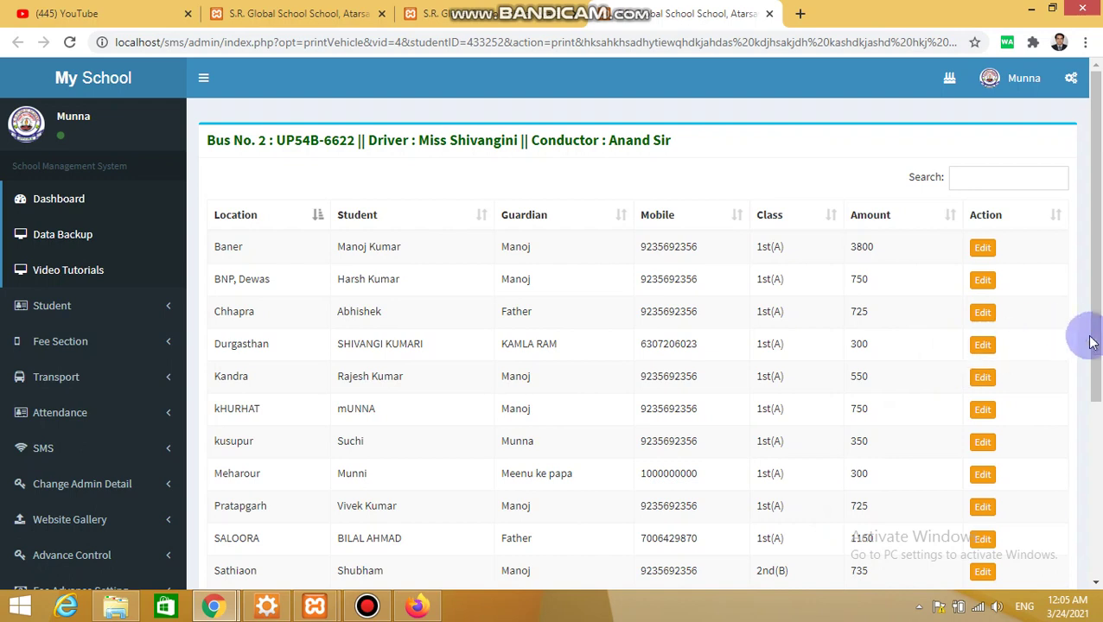
Check the total amount of 10135, then highlight one rider's name, mobile and guardian
{"action": "left_click_drag", "start_coordinate": [1091, 346], "coordinate": [1091, 422]}
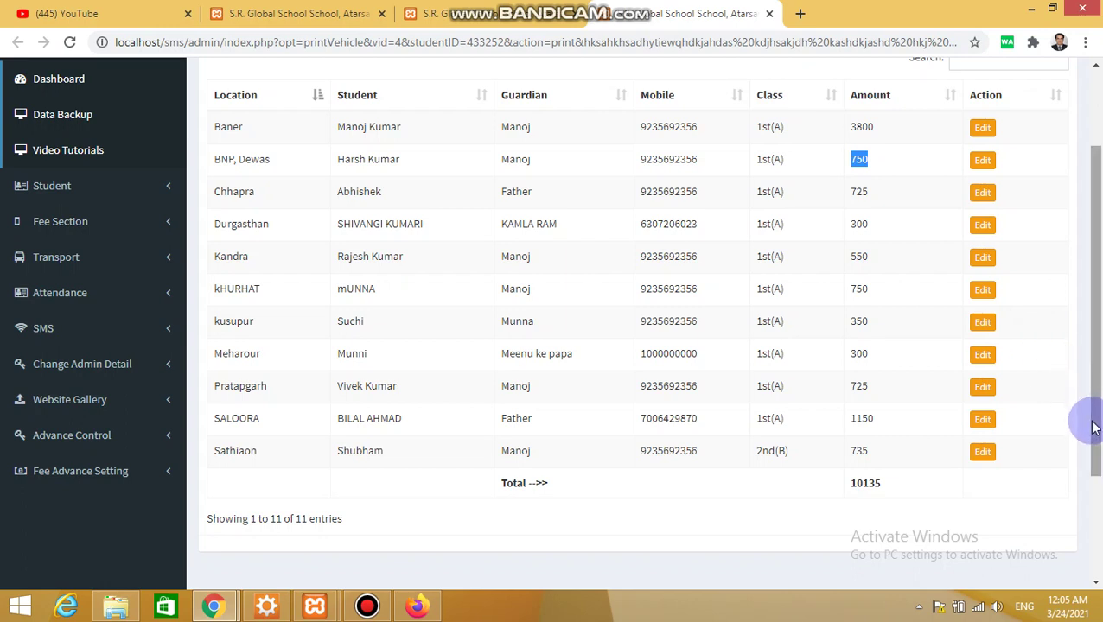
{"action": "left_click_drag", "start_coordinate": [906, 485], "coordinate": [844, 487]}
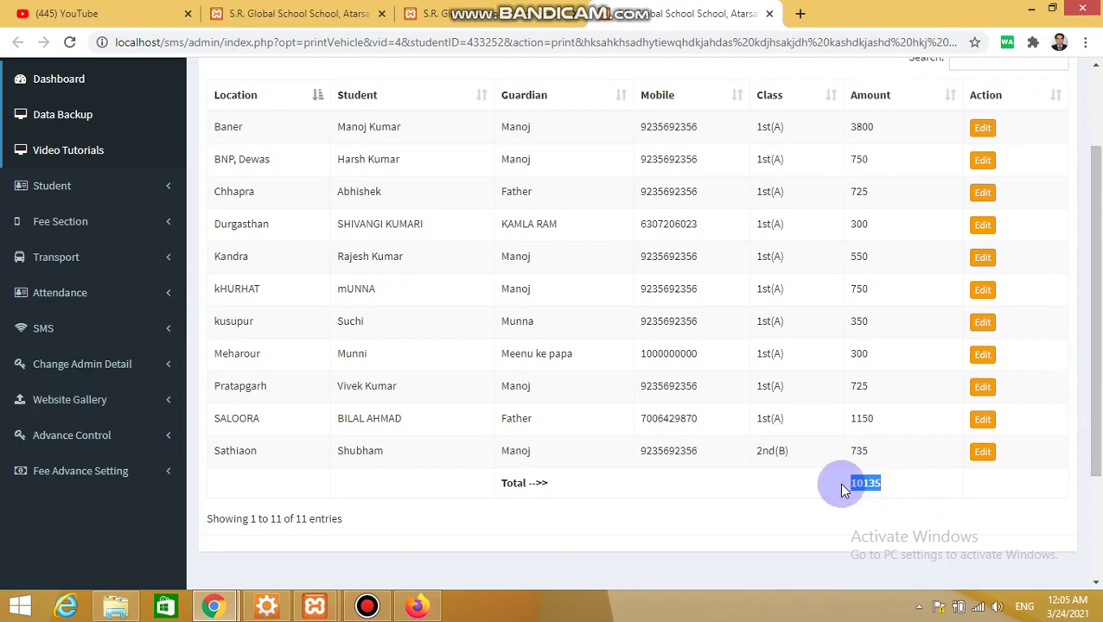
{"action": "left_click", "coordinate": [916, 491]}
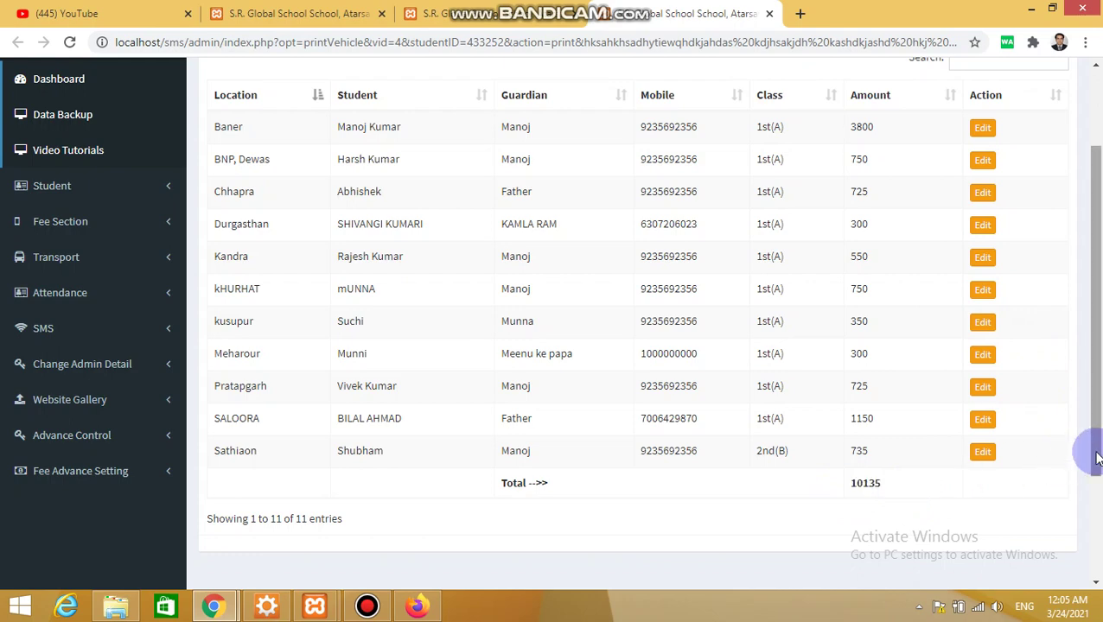
{"action": "left_click_drag", "start_coordinate": [1087, 450], "coordinate": [1094, 403]}
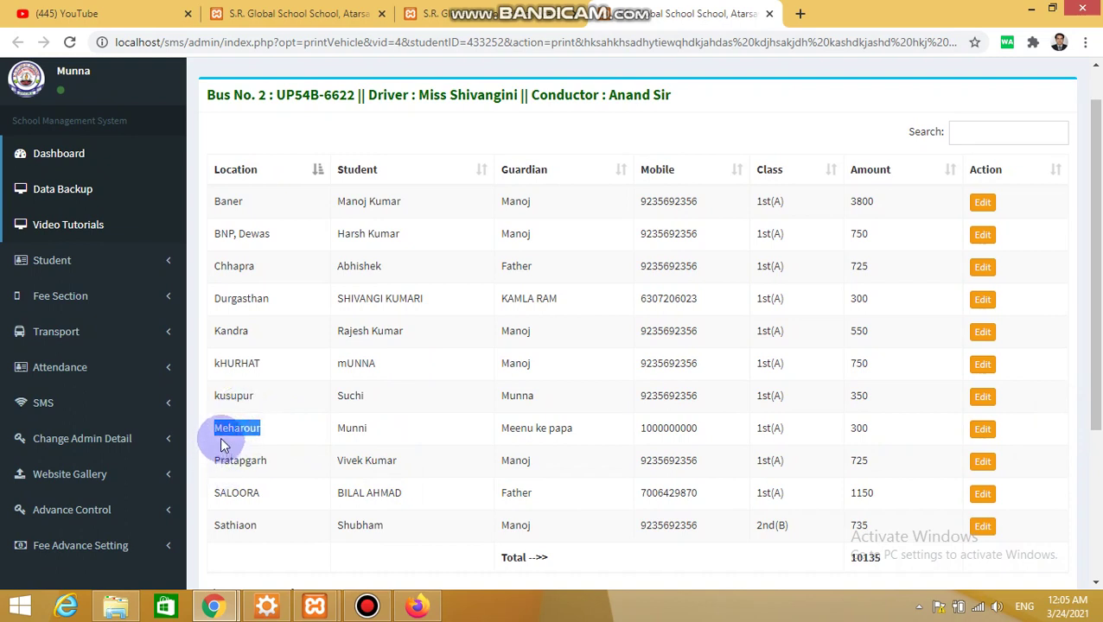
{"action": "double_click", "coordinate": [353, 429]}
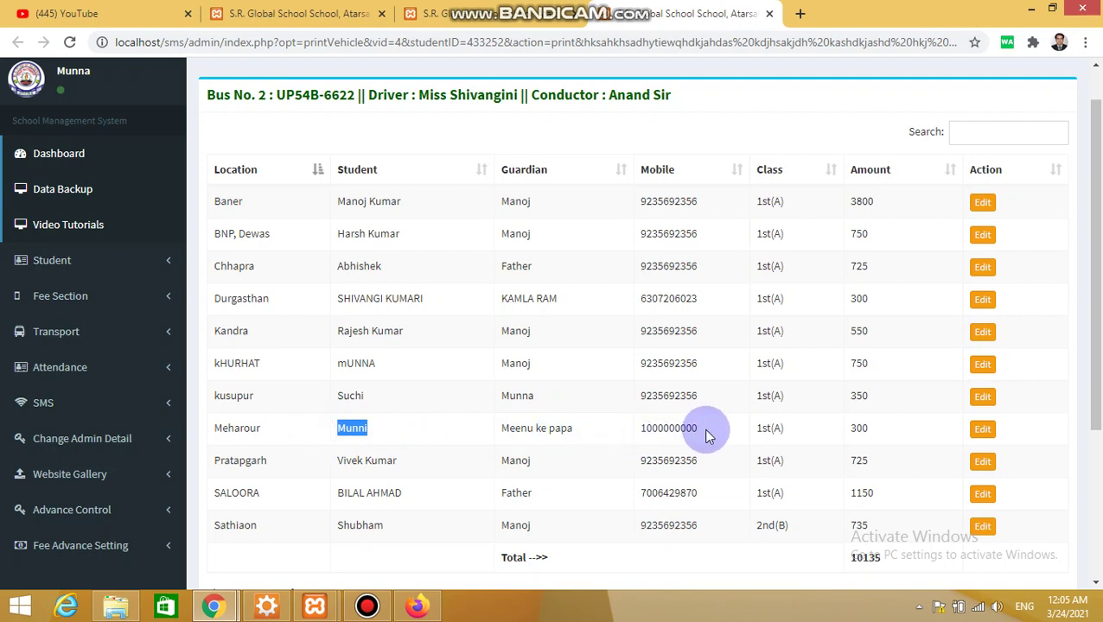
{"action": "left_click_drag", "start_coordinate": [706, 431], "coordinate": [657, 429]}
{"action": "left_click_drag", "start_coordinate": [591, 437], "coordinate": [503, 434]}
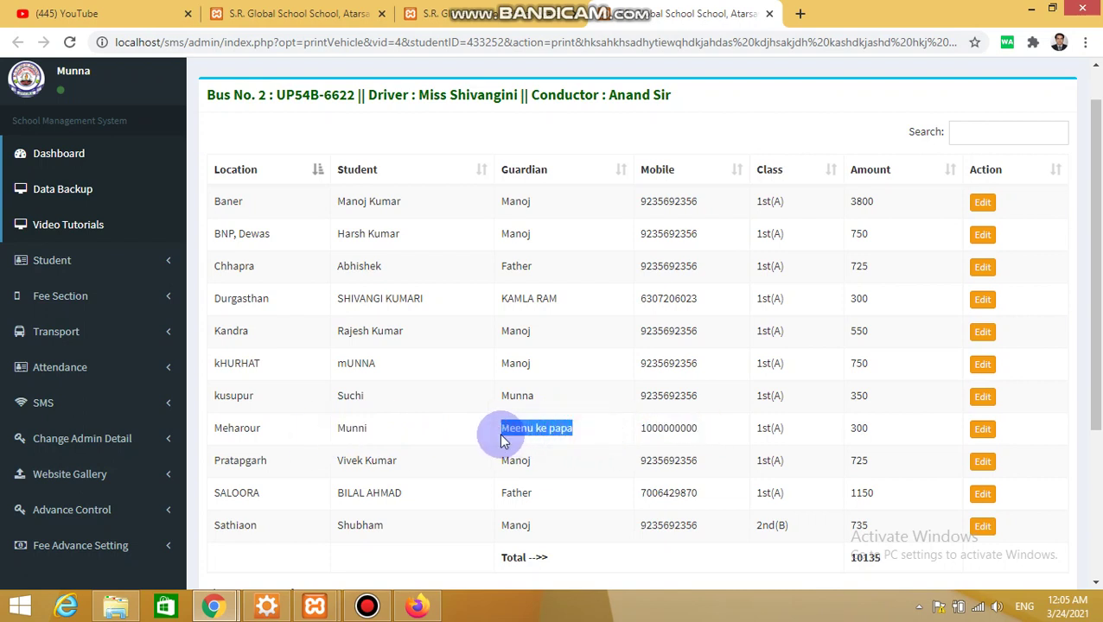